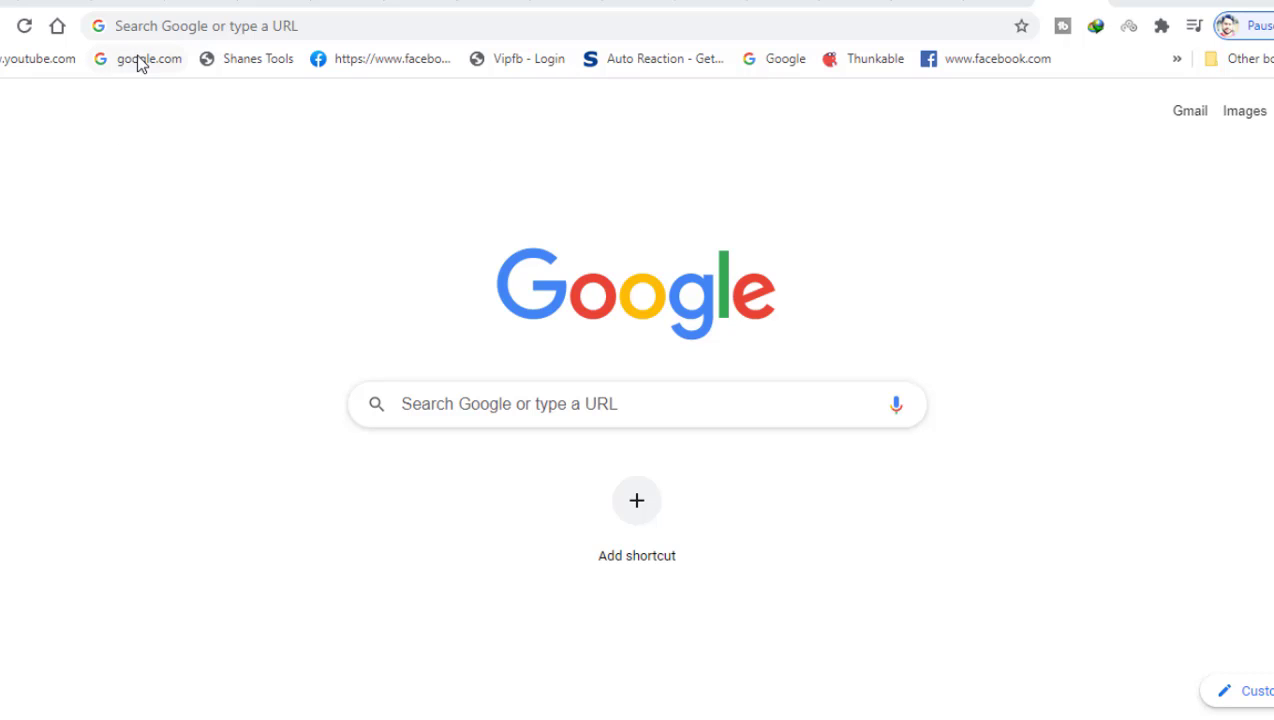
- Load google.com in Chrome using the 'goo' address-bar suggestion
click(157, 25)
text(google.com)
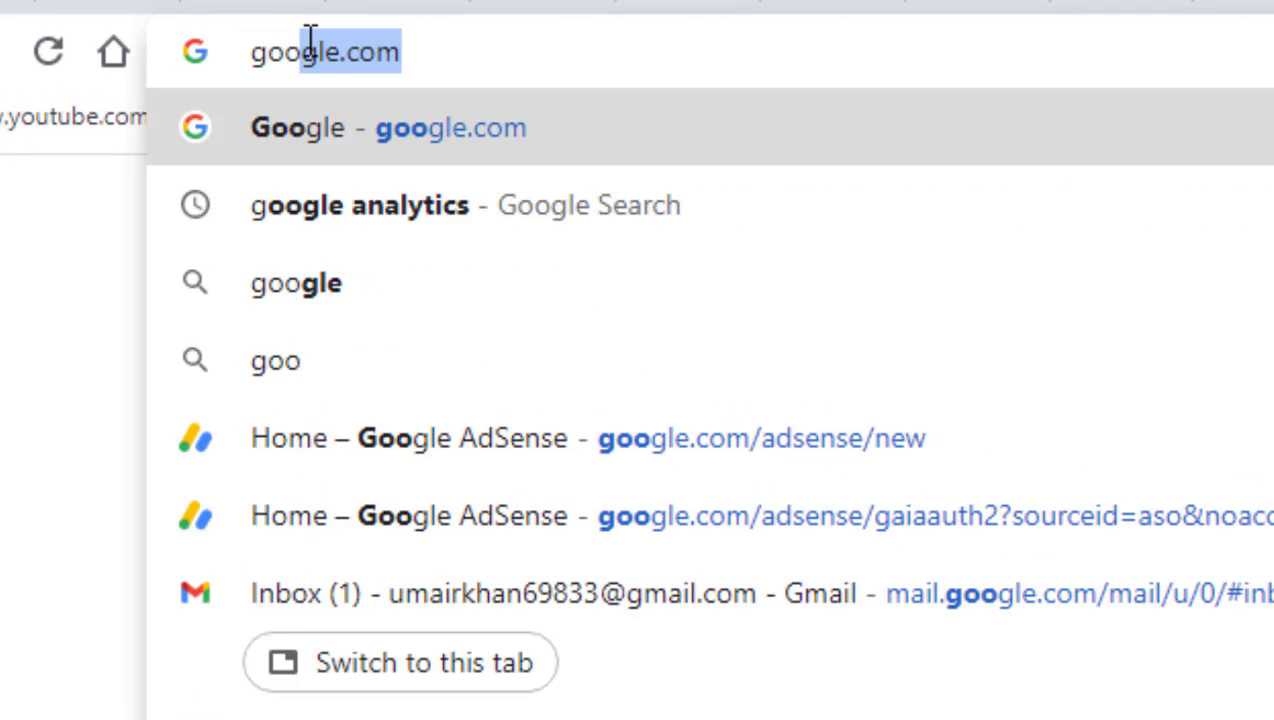
key(Return)
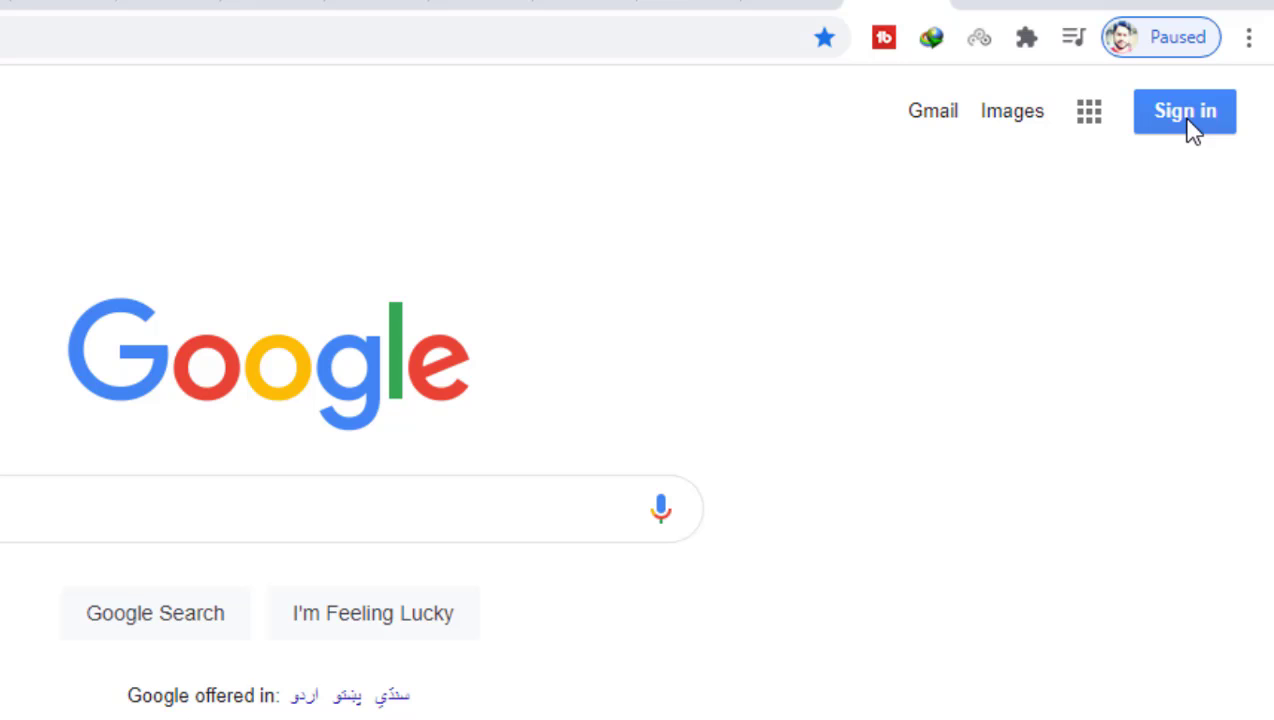
- From Sign in, pick Use another account and choose Create account for myself
click(1186, 112)
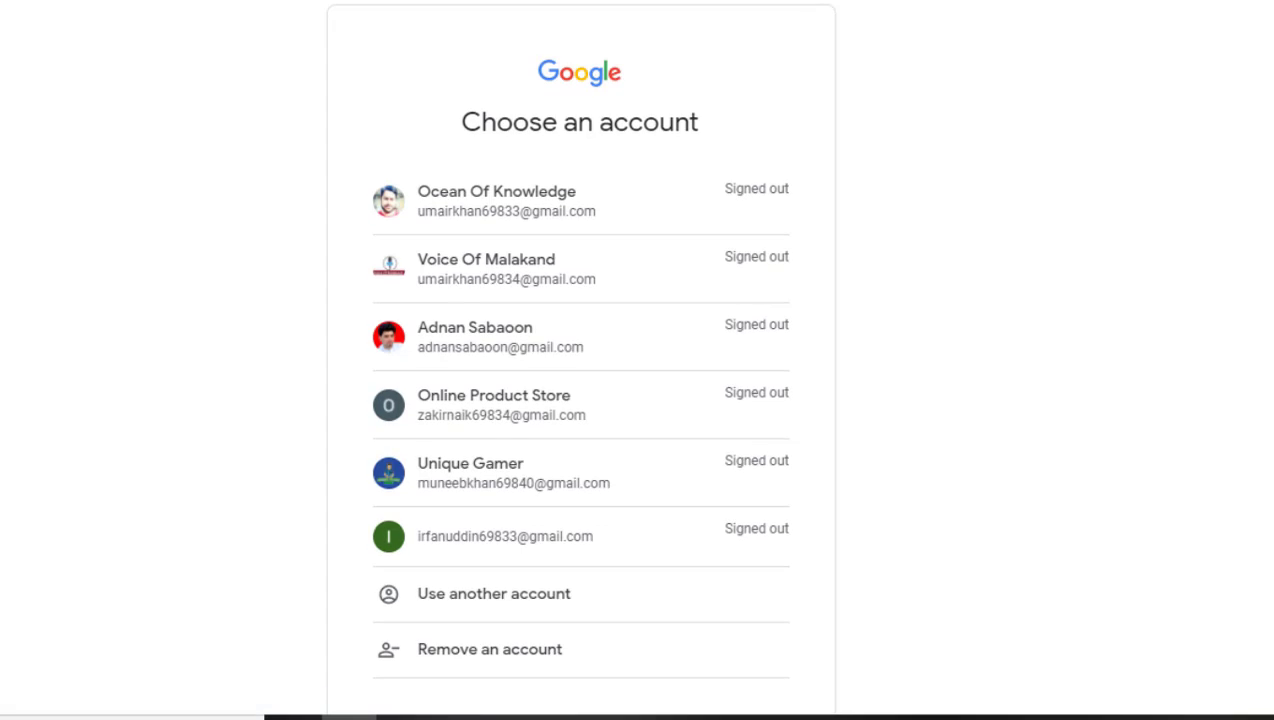
scroll(580, 400, down, 1)
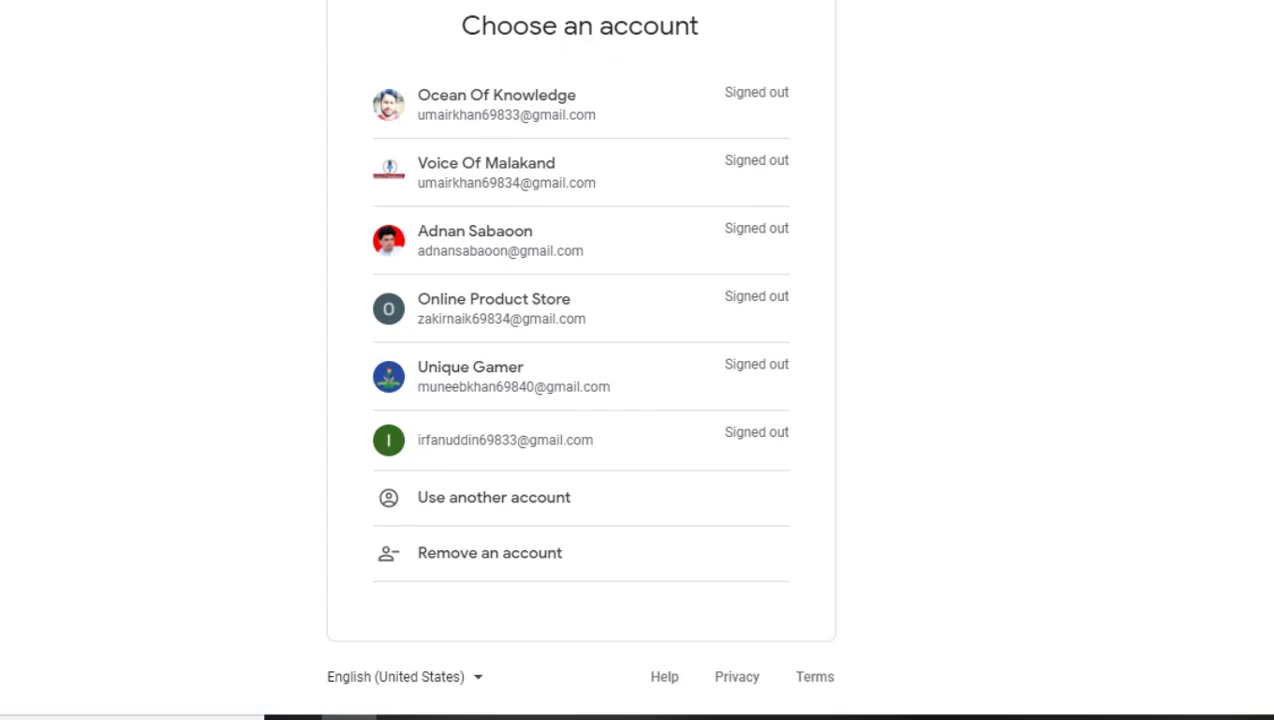
scroll(580, 400, up, 1)
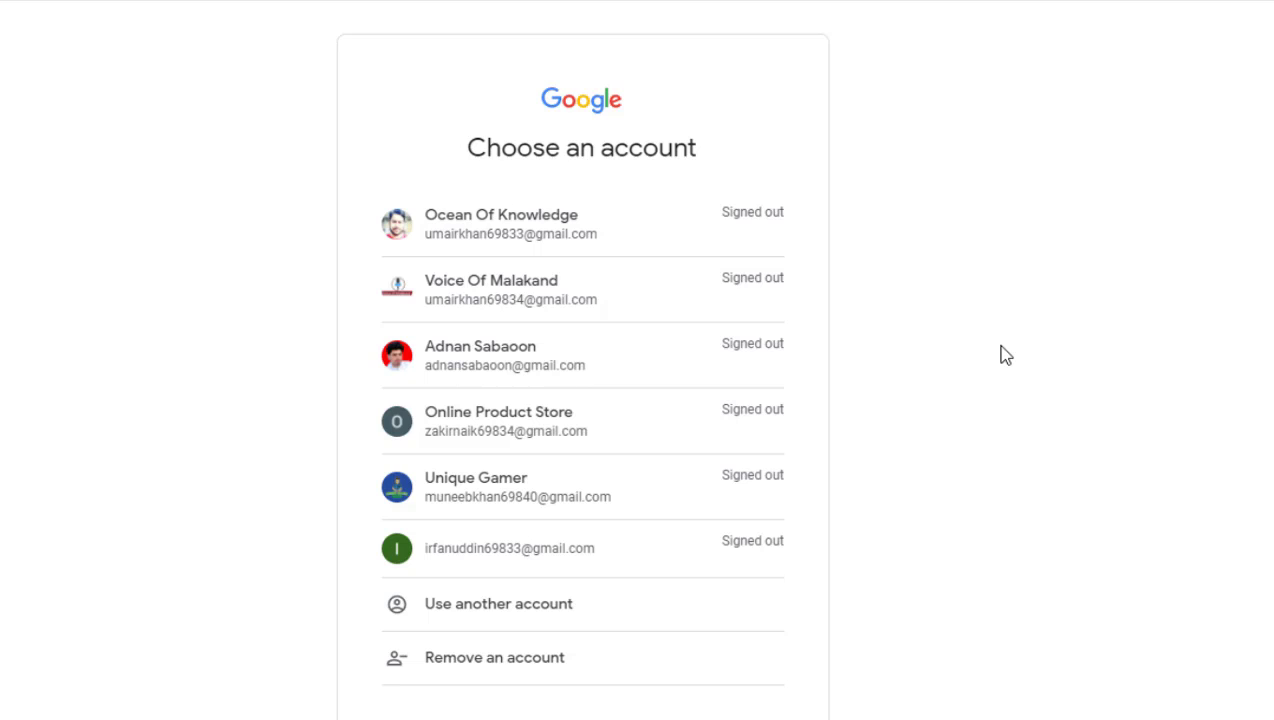
scroll(580, 400, down, 1)
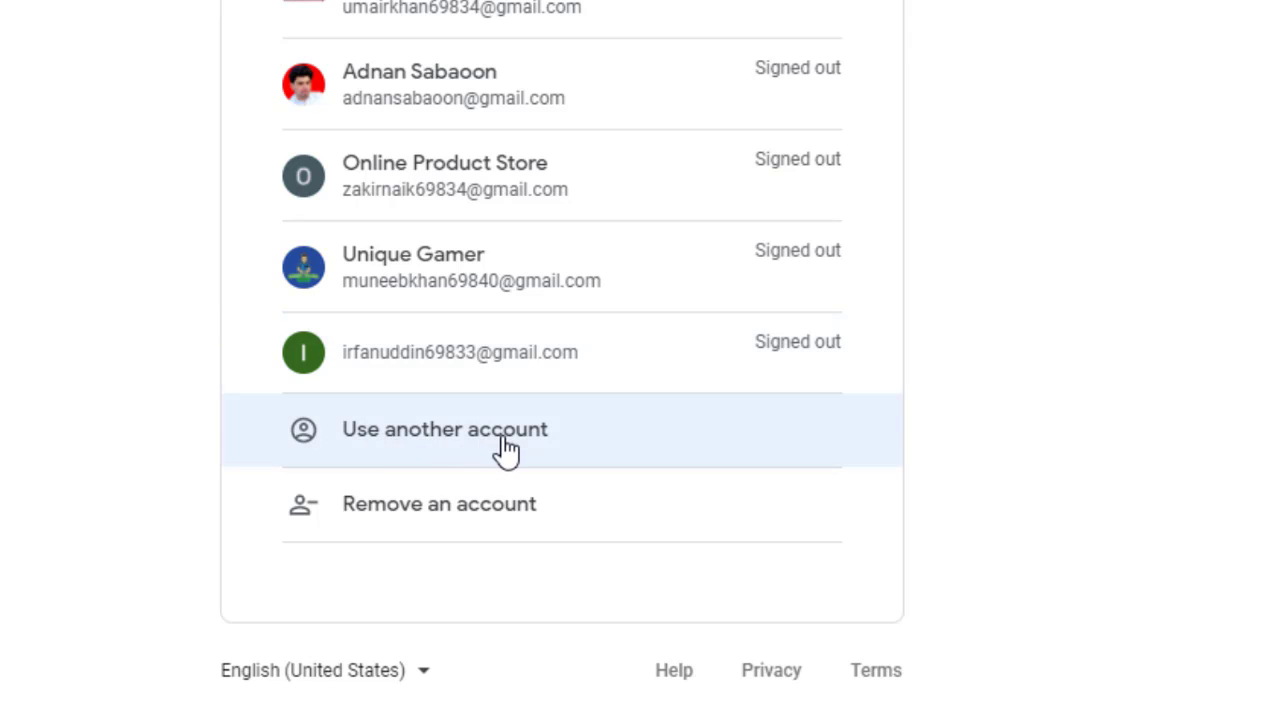
click(476, 449)
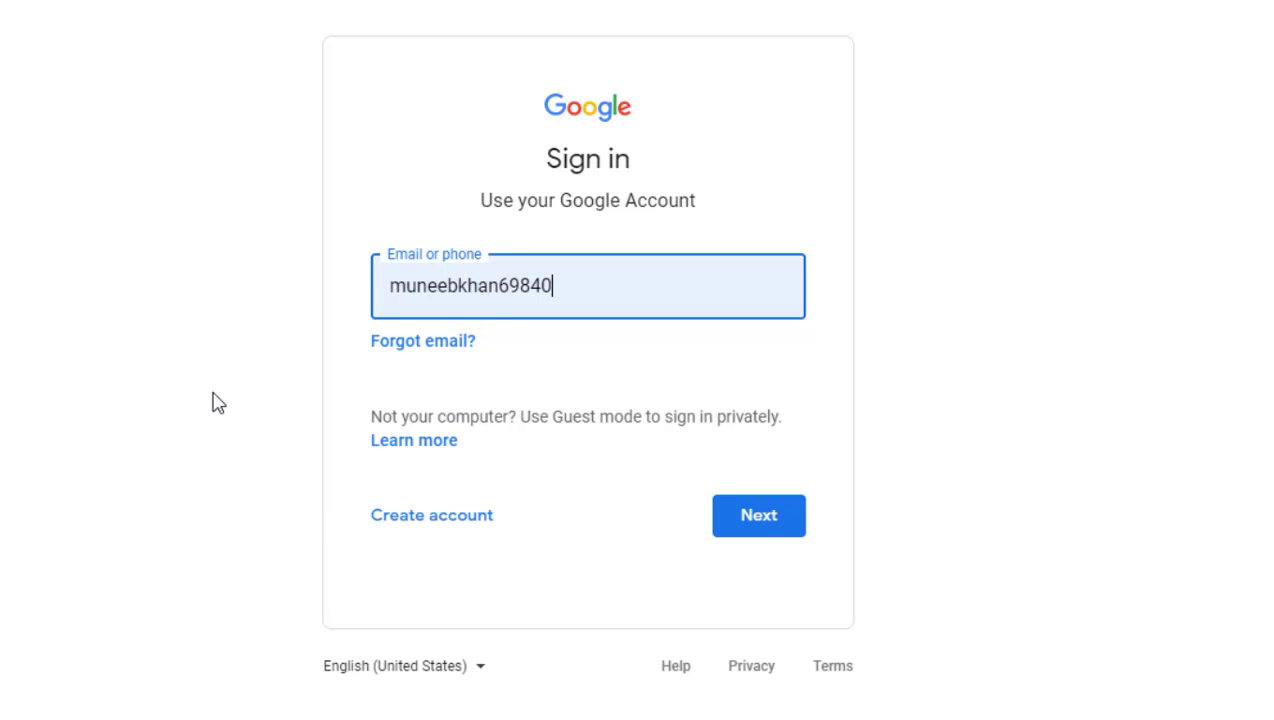
click(438, 524)
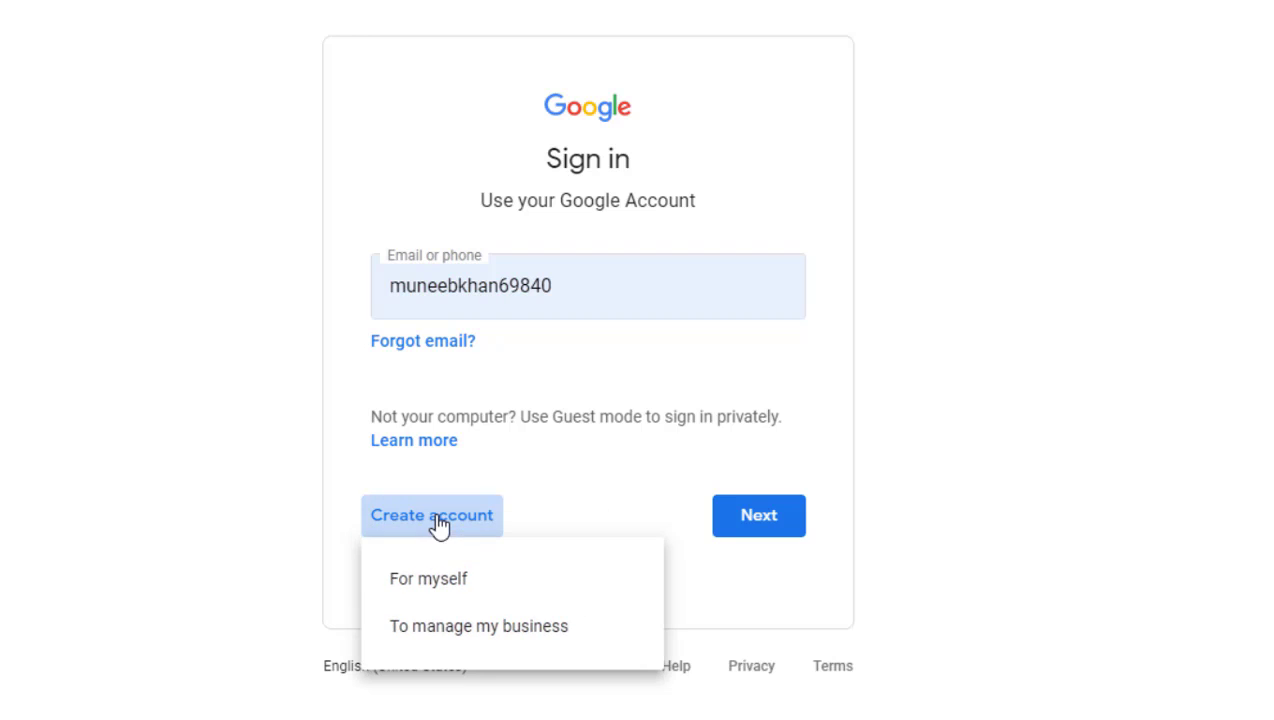
click(465, 590)
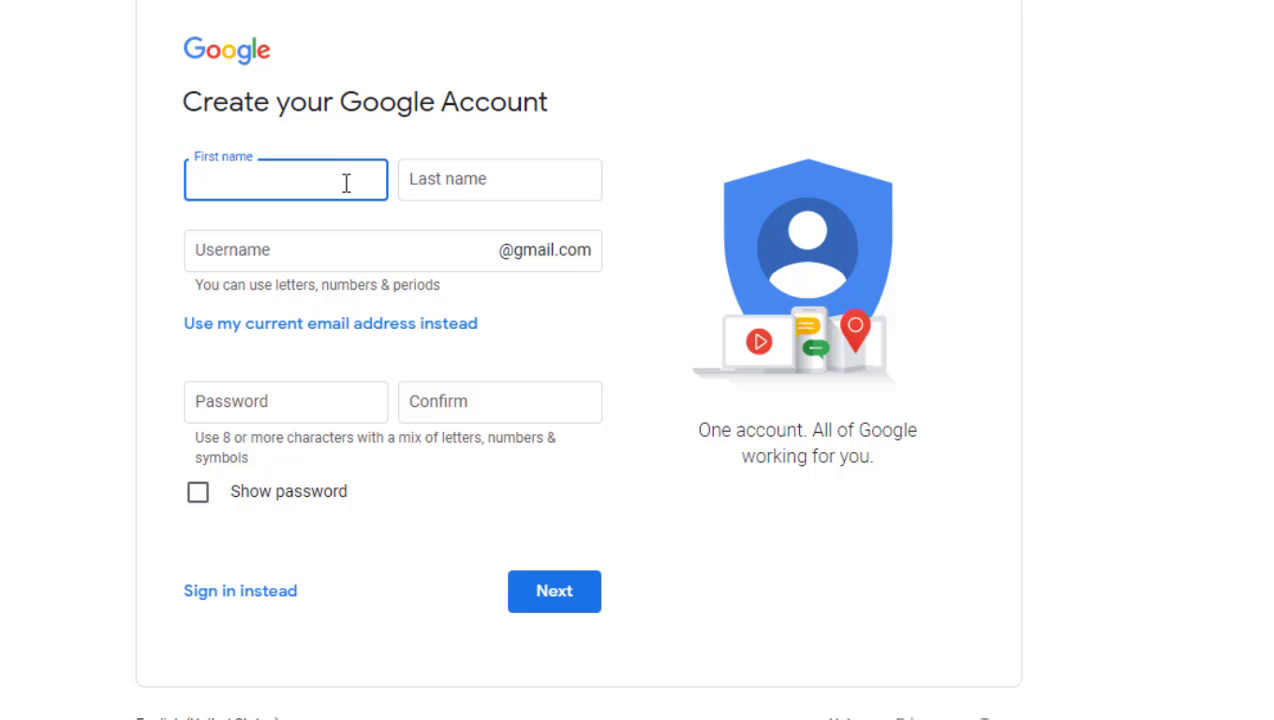
- Enter the account holder's first and last name on the sign-up form
click(415, 173)
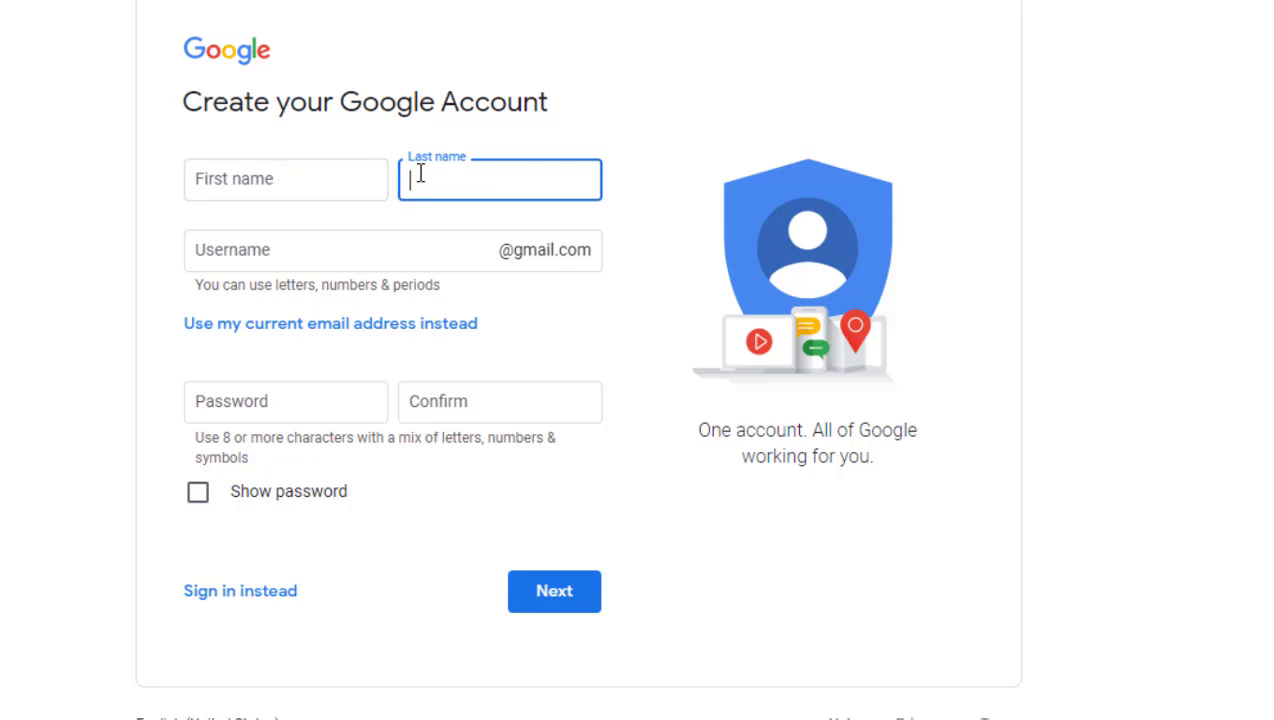
click(283, 246)
scroll(11, 284, up, 1)
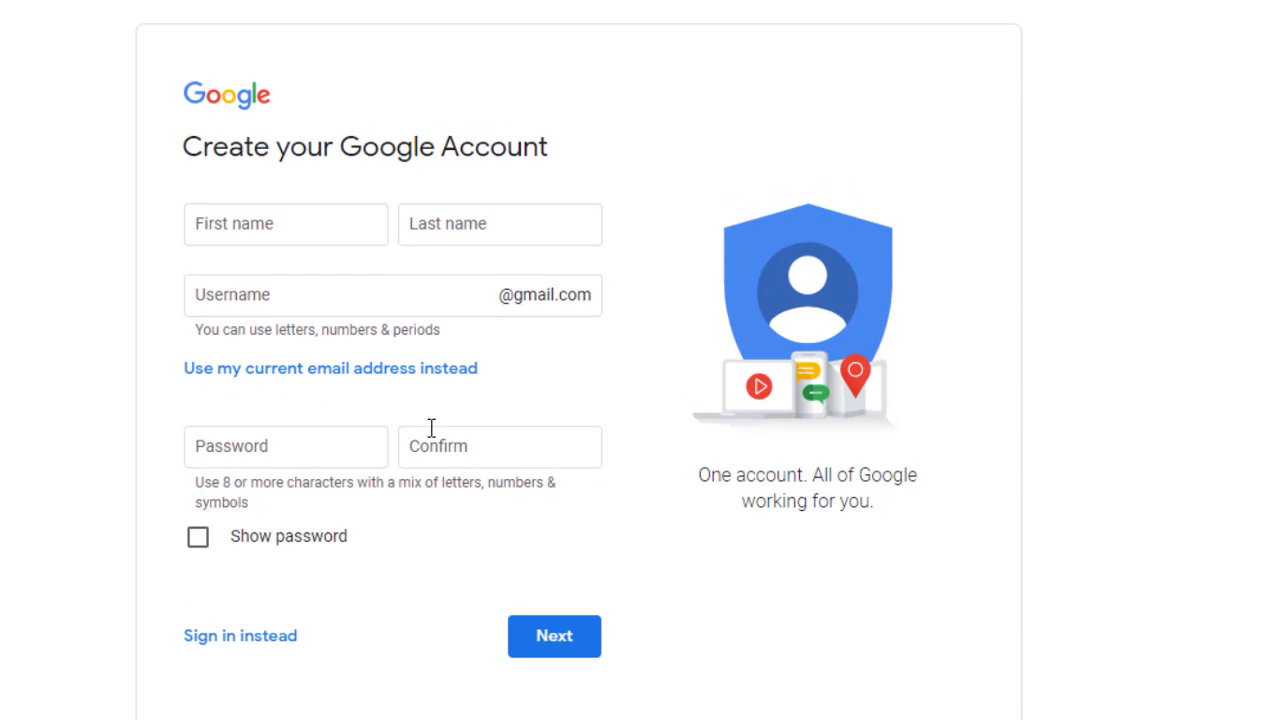
click(233, 228)
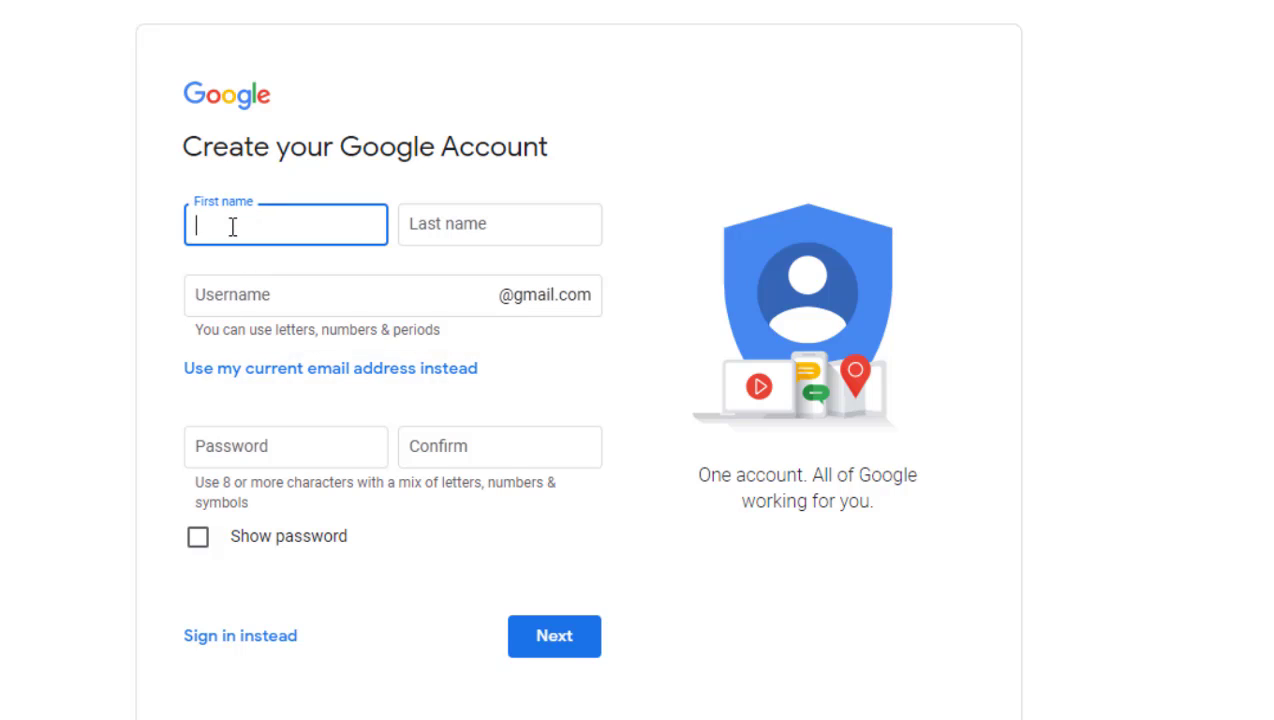
click(458, 215)
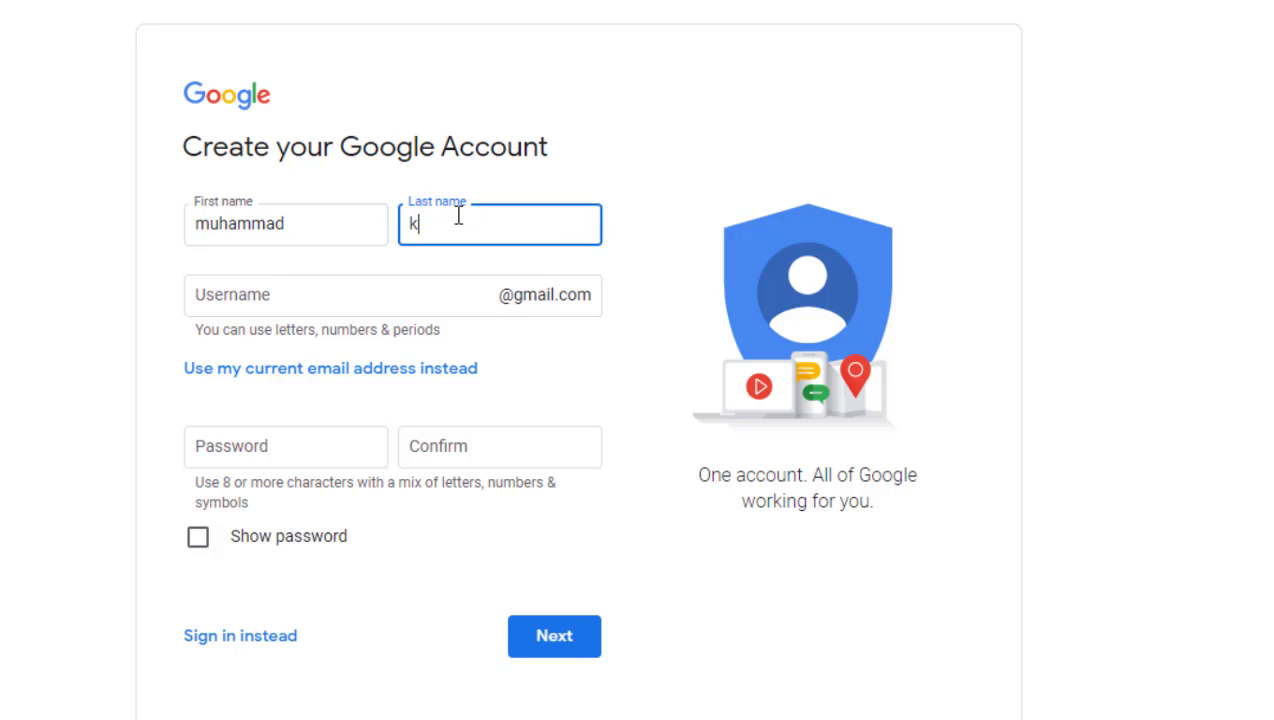
- Choose a new Gmail username and enter the password and its confirmation
click(313, 290)
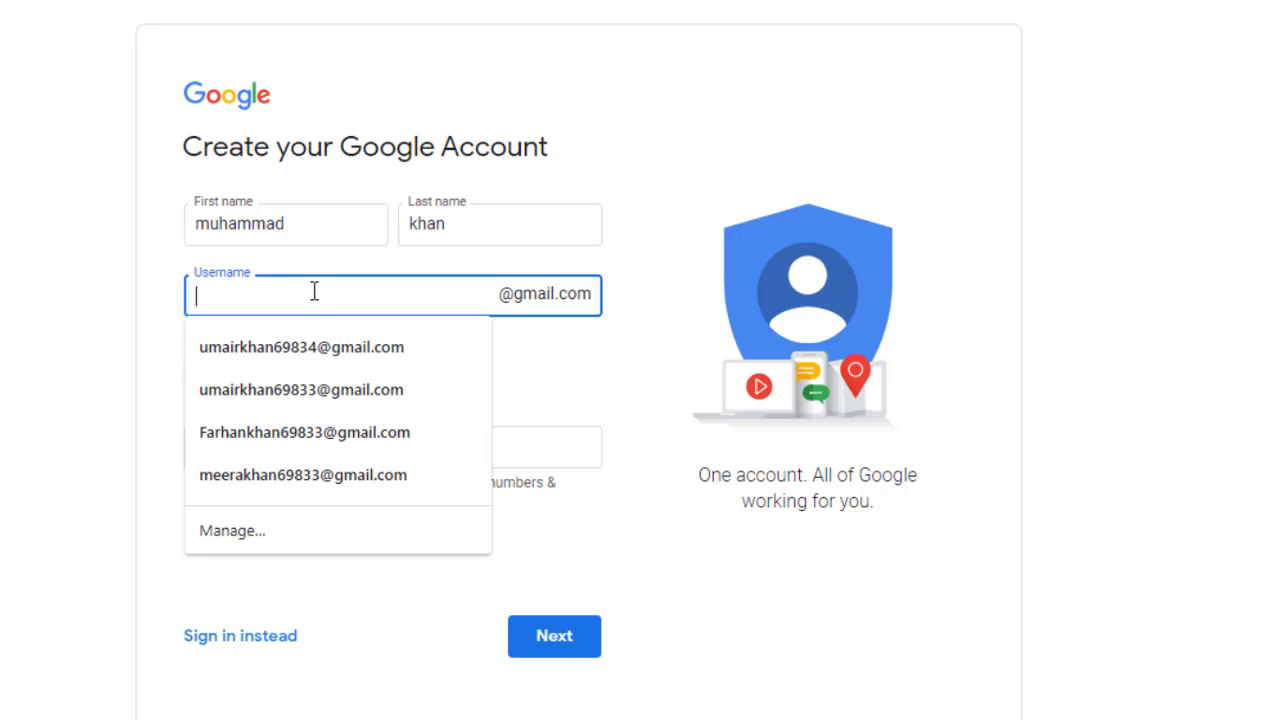
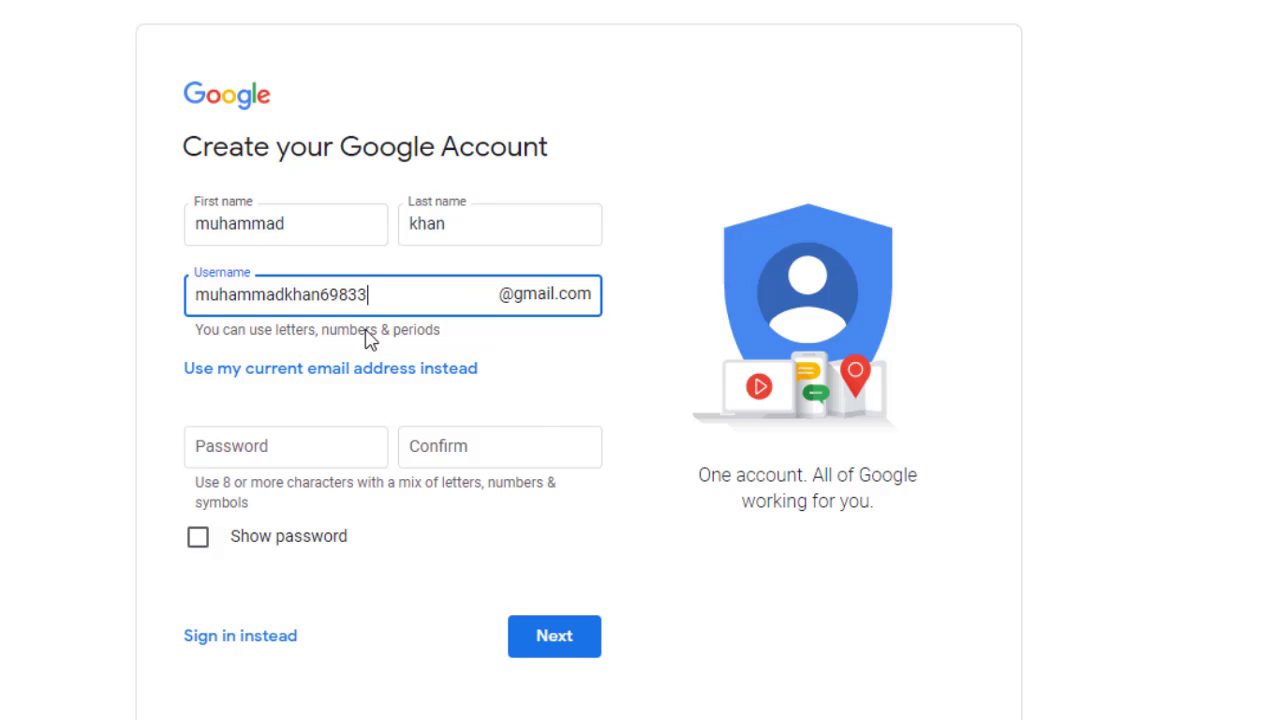
click(307, 450)
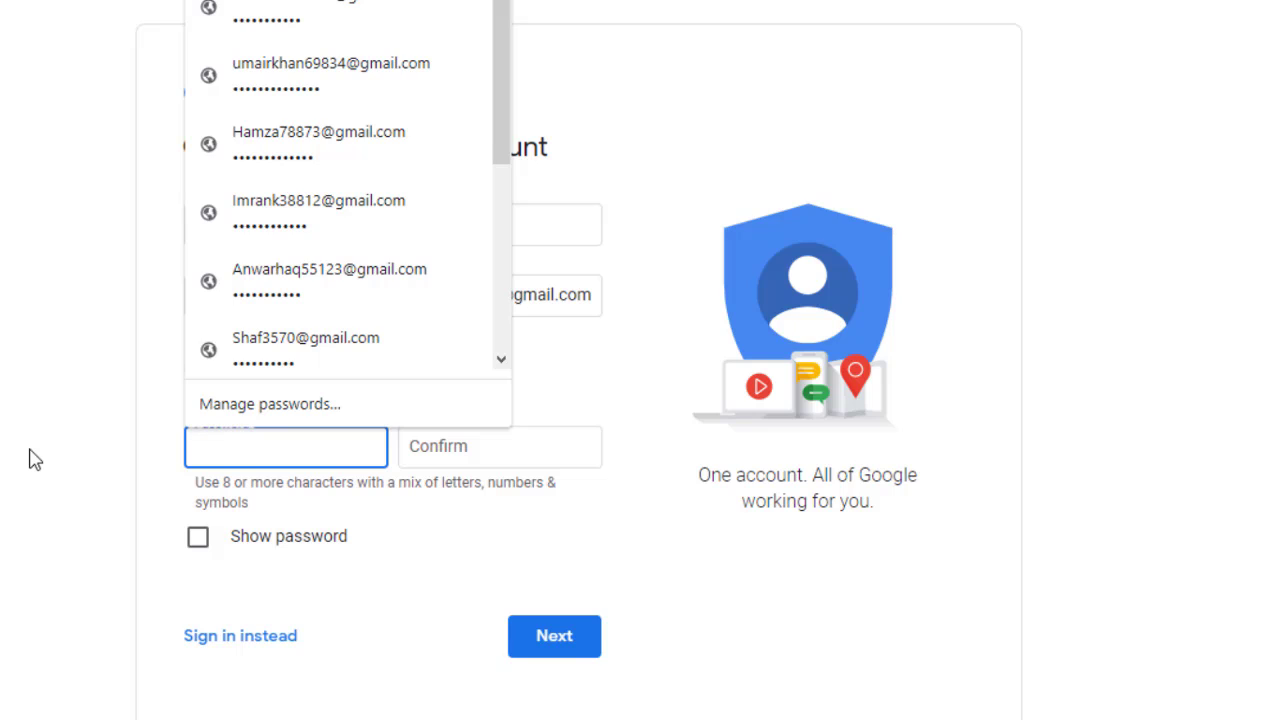
text(m)
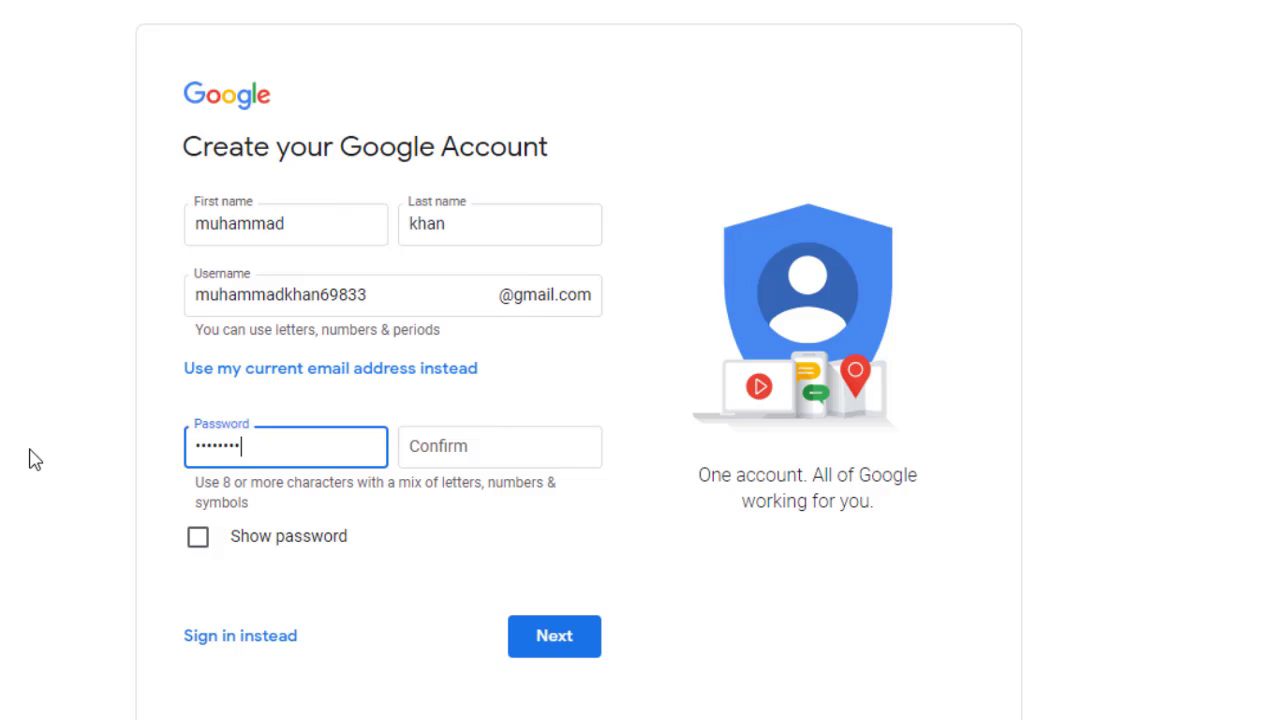
click(437, 450)
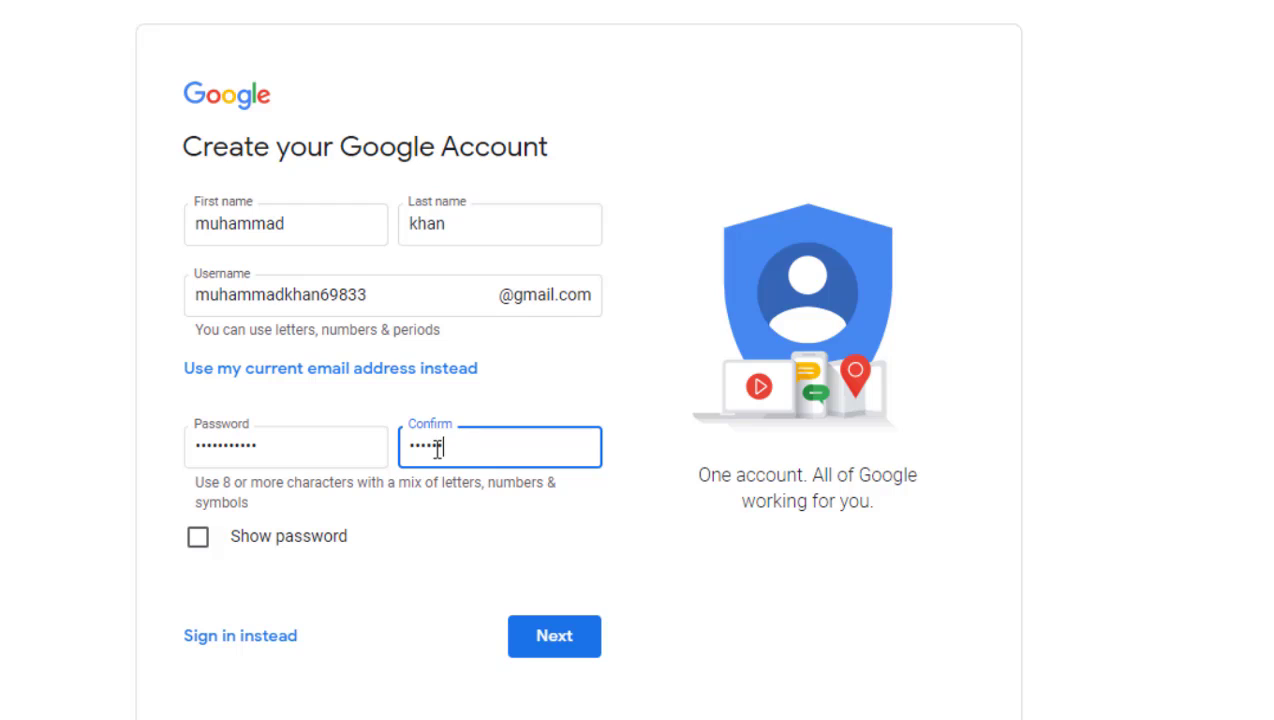
click(549, 640)
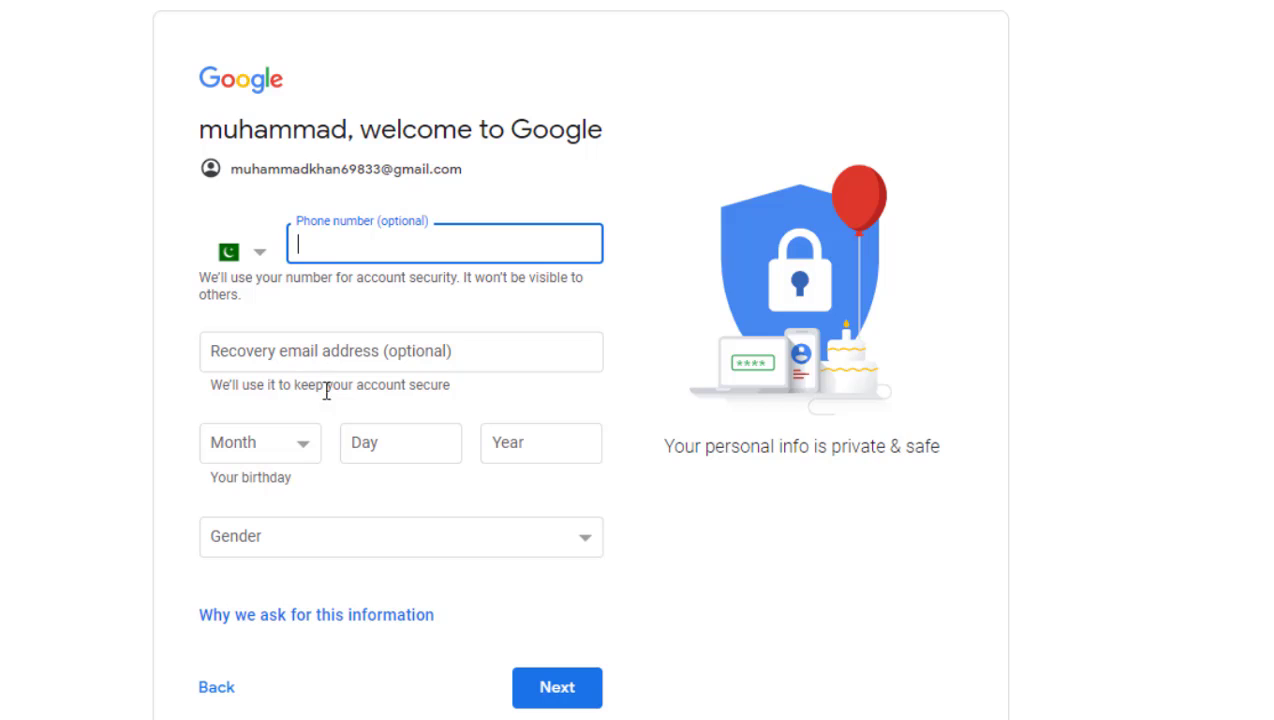
click(272, 453)
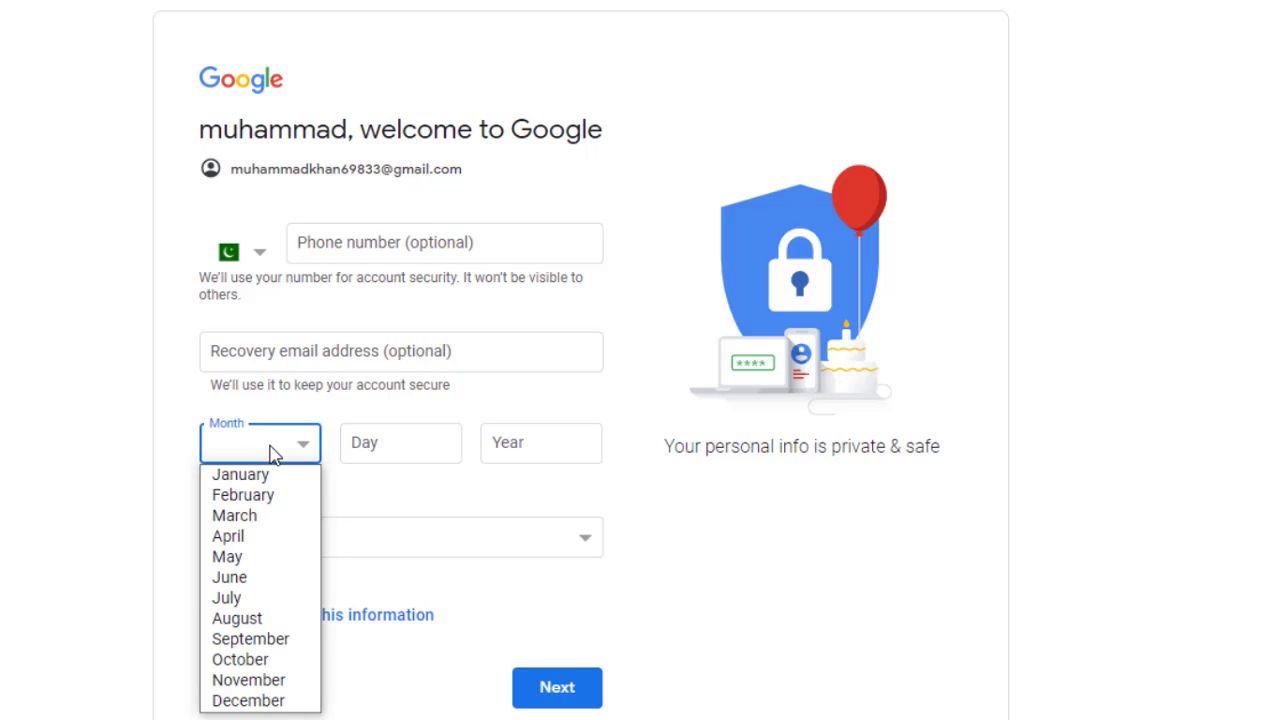
click(258, 522)
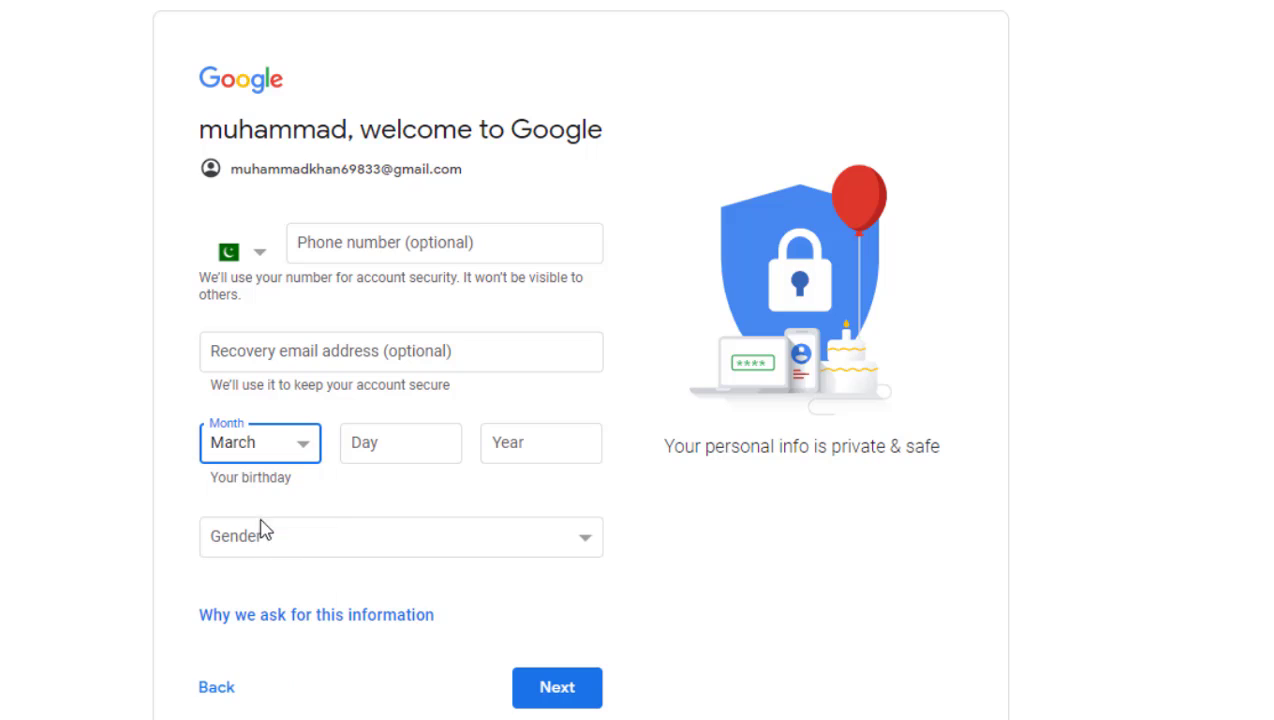
click(390, 452)
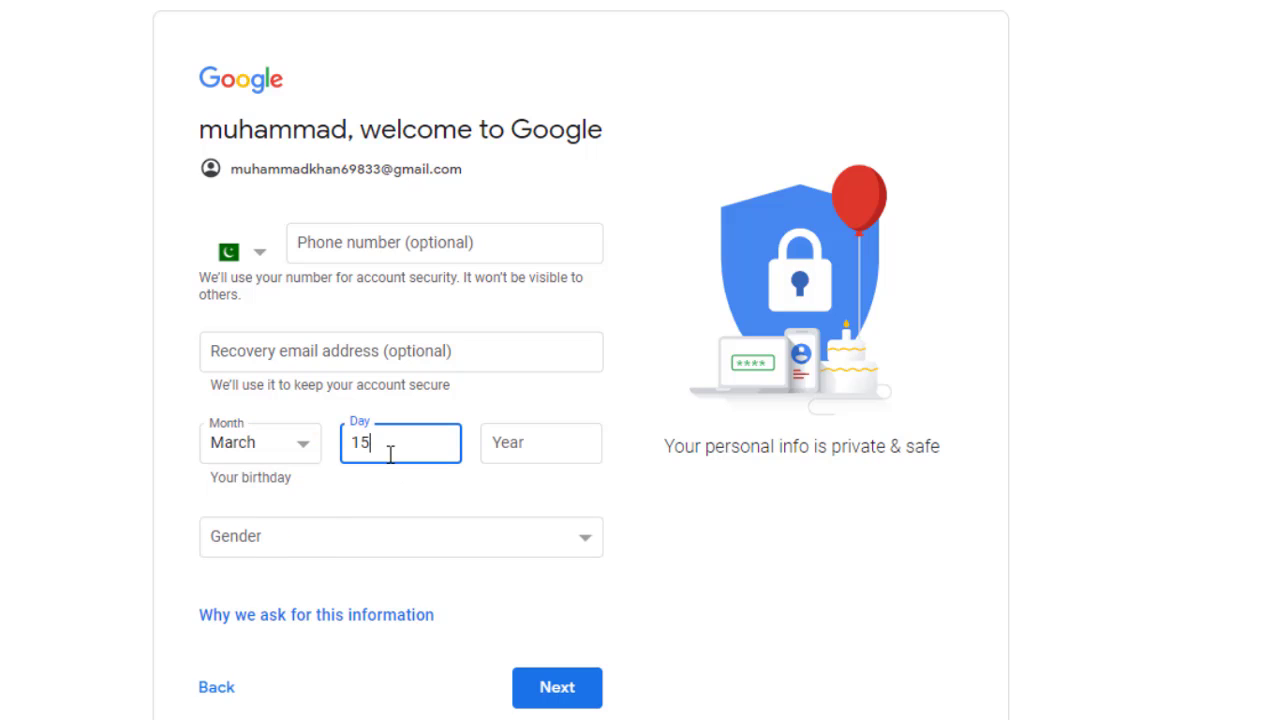
click(523, 446)
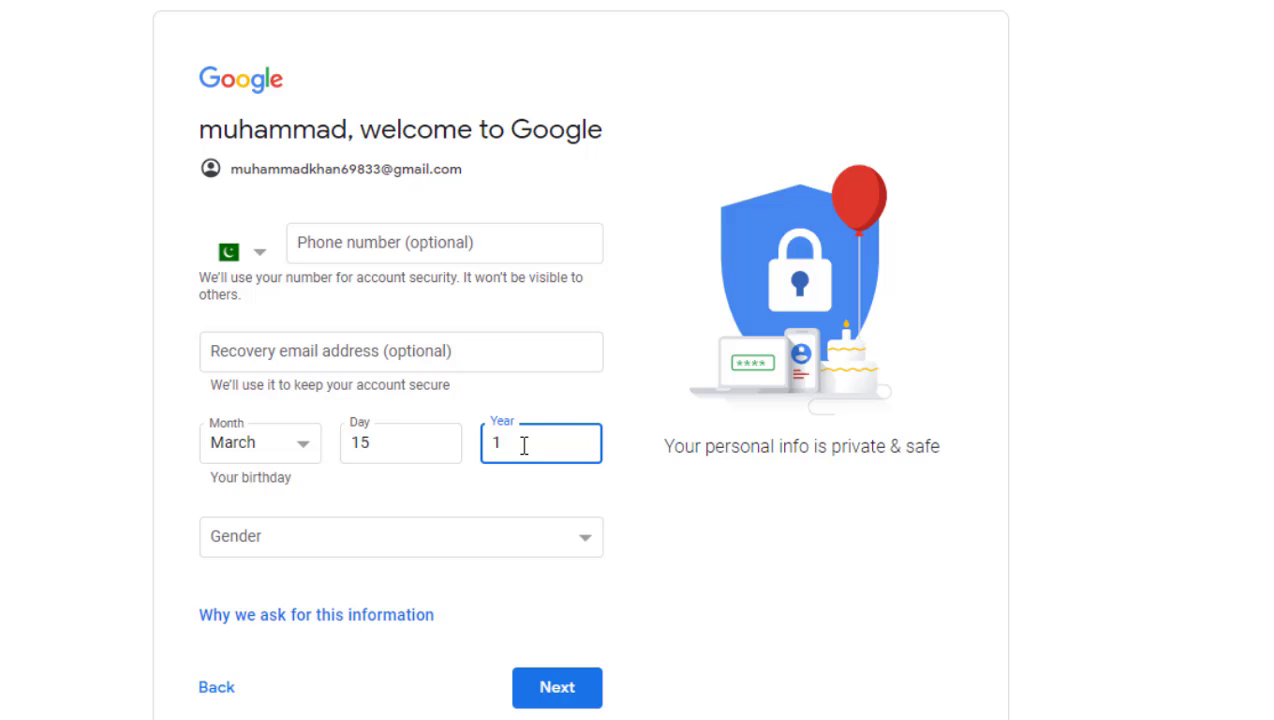
click(412, 538)
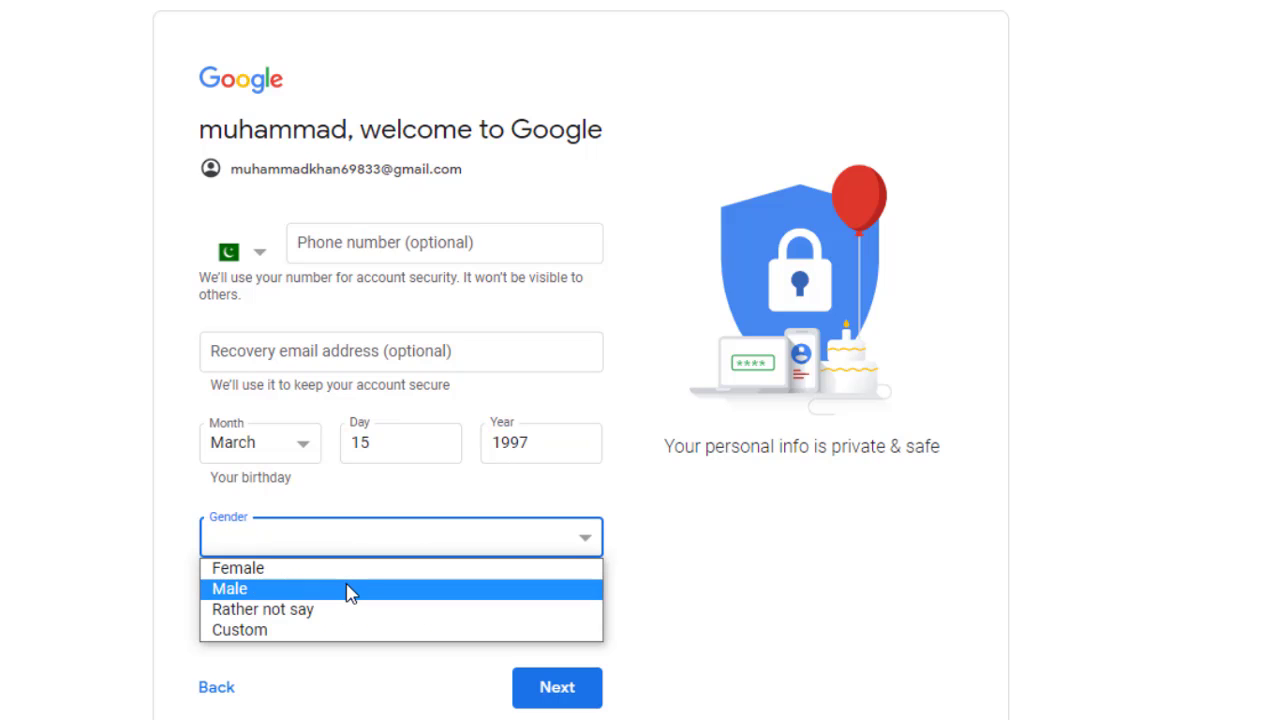
click(347, 590)
click(549, 690)
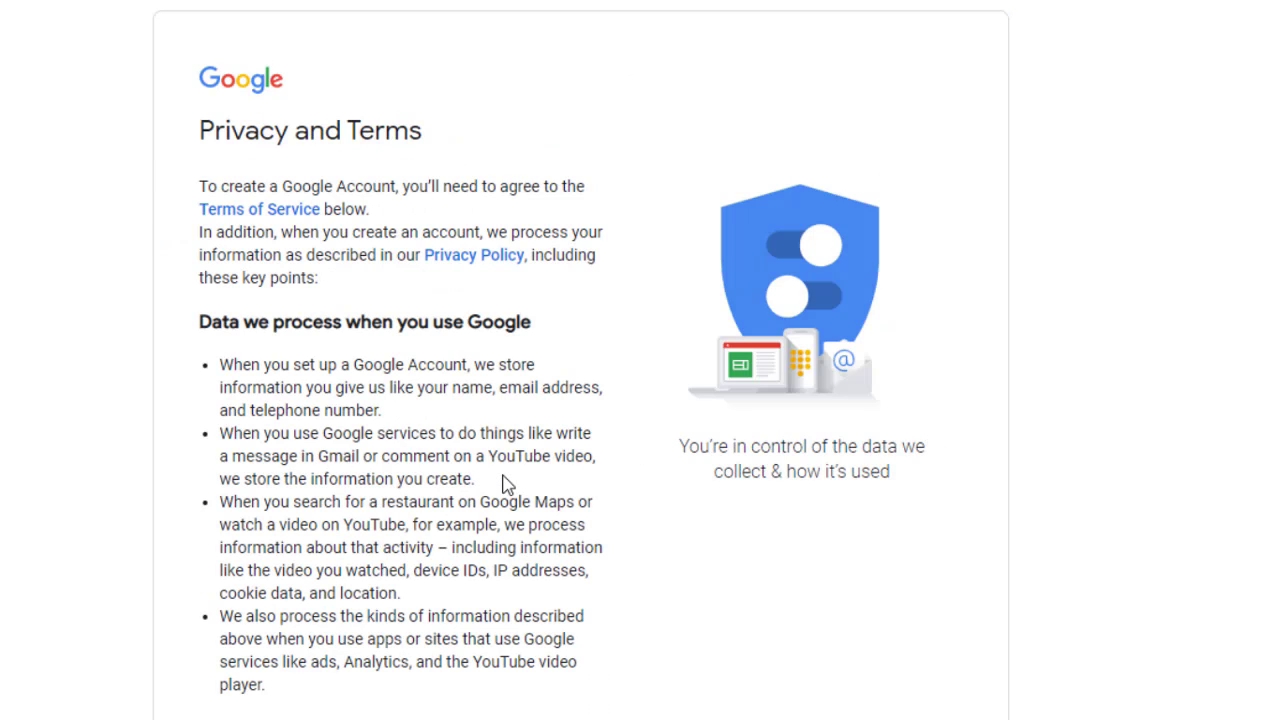
- Accept Google's Privacy and Terms with I agree to create the account
scroll(527, 510, down, 10)
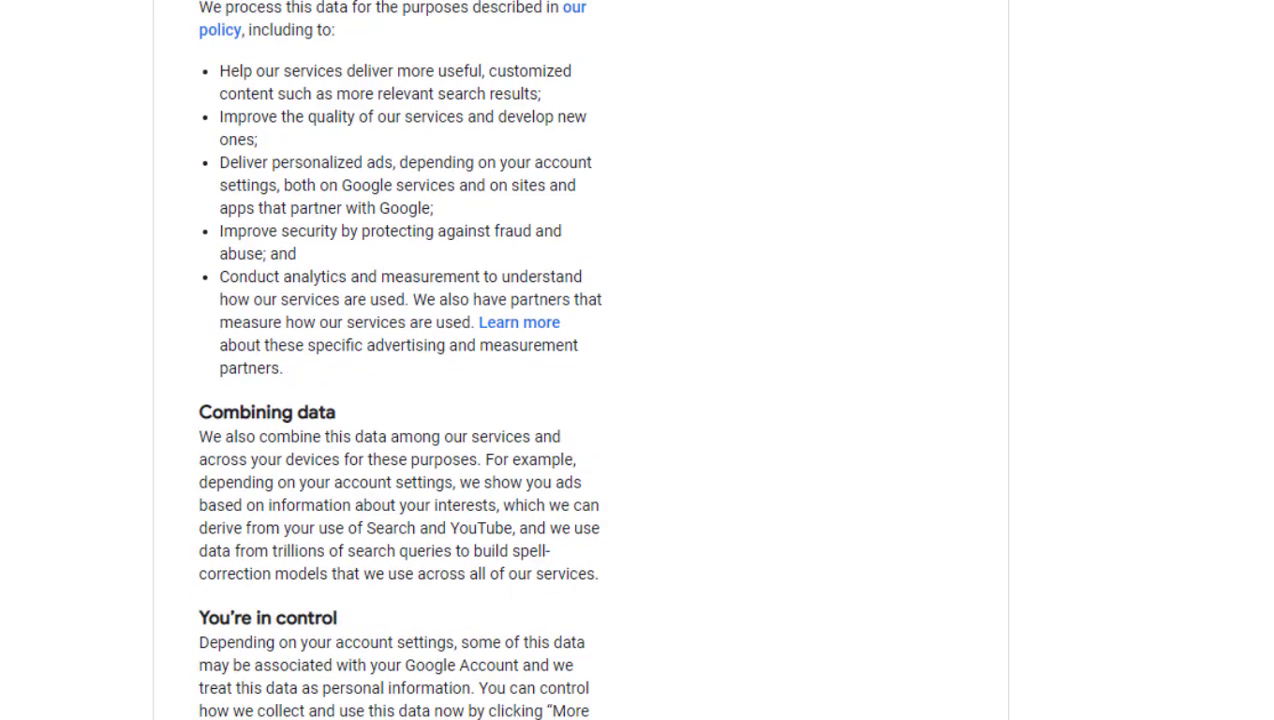
click(548, 590)
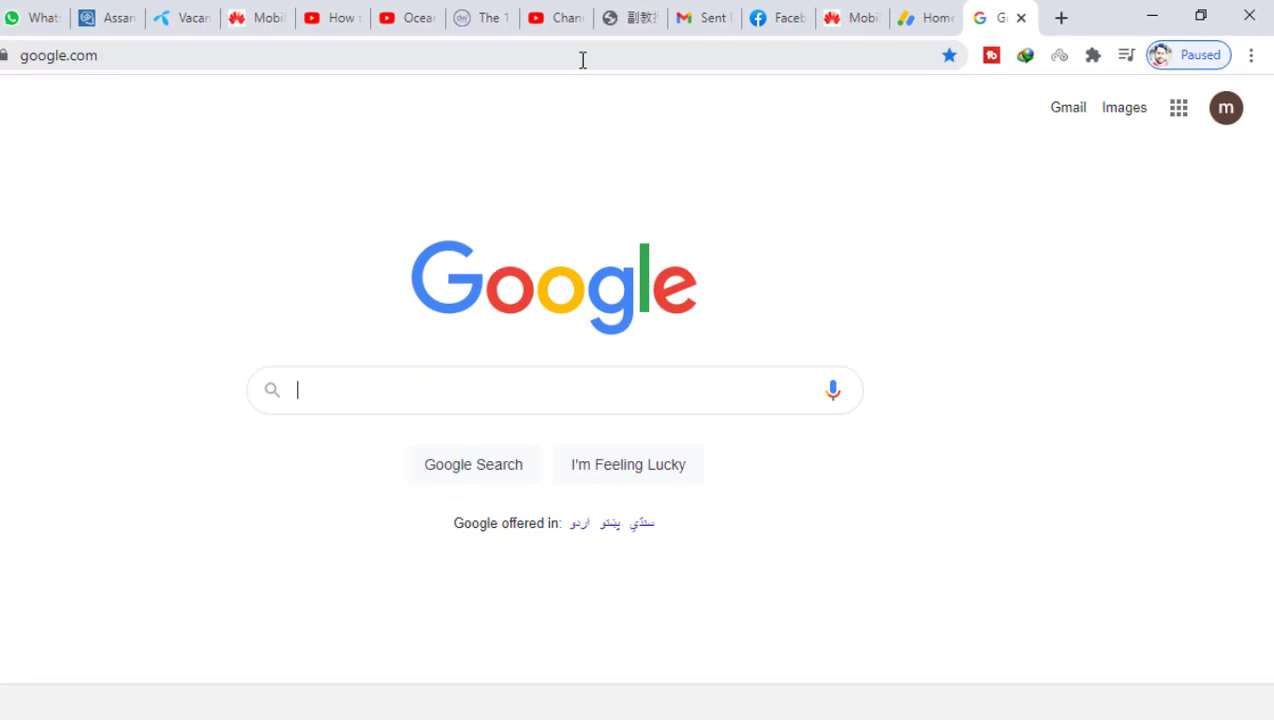
- Go to youtube.com and sign in with the new Google account
click(581, 57)
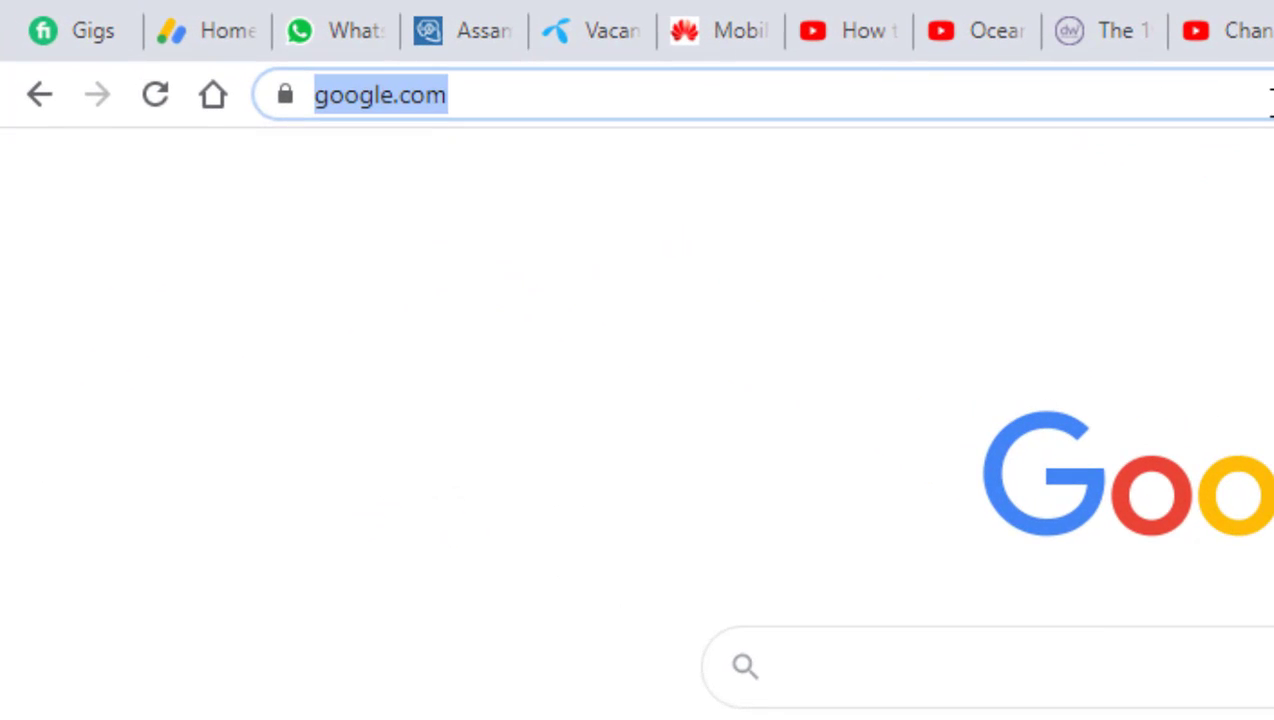
text(y)
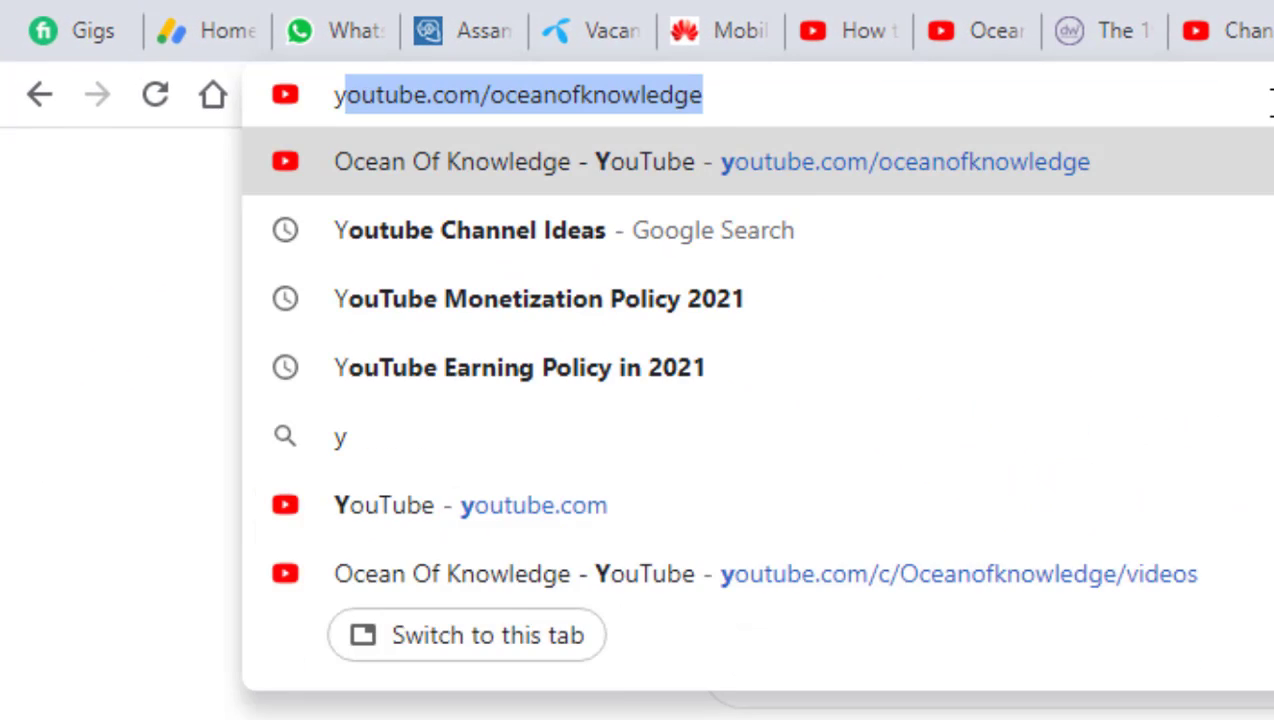
key(Right)
key(BackSpace)
key(BackSpace)
key(BackSpace)
key(BackSpace)
key(BackSpace)
key(BackSpace)
key(BackSpace)
key(BackSpace)
key(BackSpace)
key(BackSpace)
key(BackSpace)
key(BackSpace)
key(BackSpace)
key(BackSpace)
key(BackSpace)
key(BackSpace)
key(BackSpace)
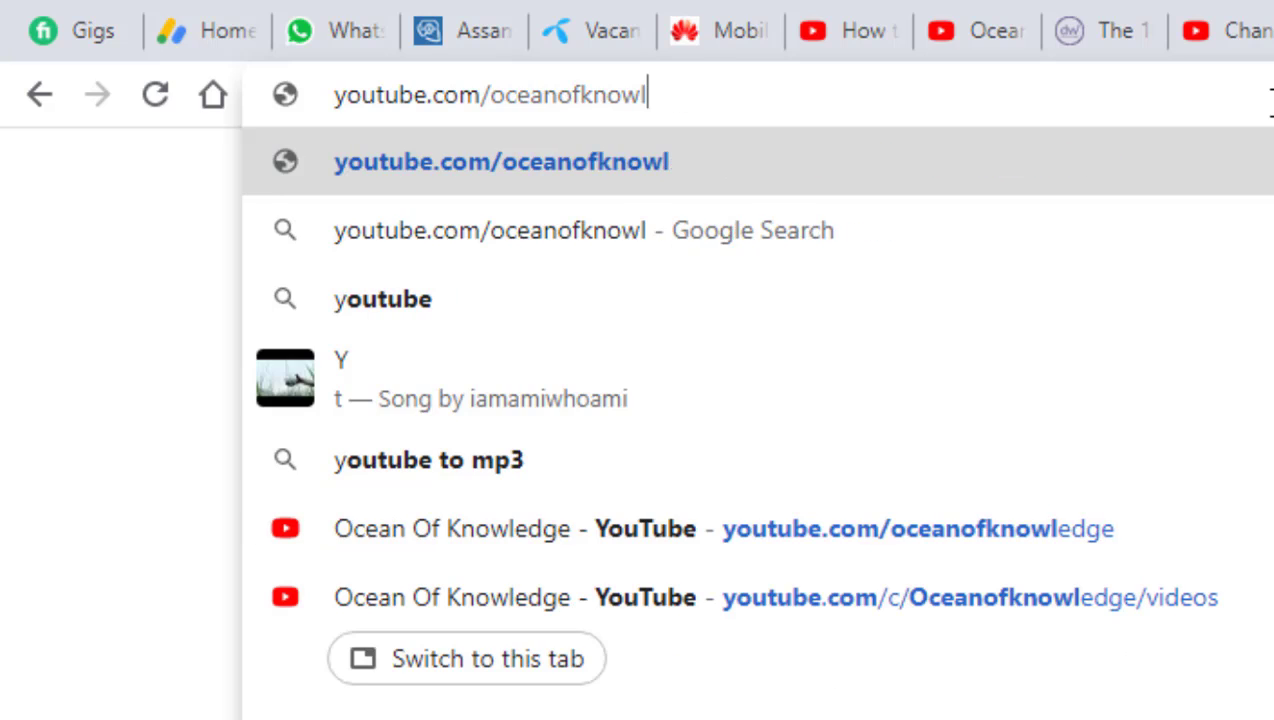
key(Return)
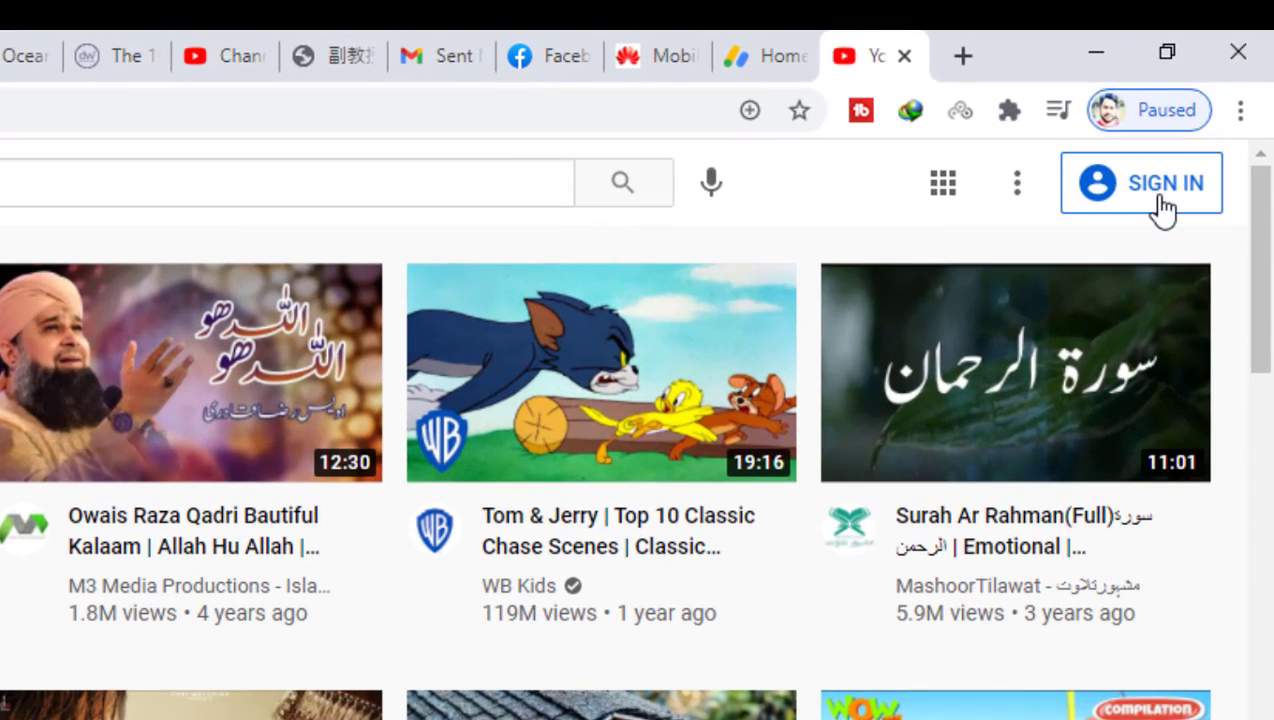
click(1163, 204)
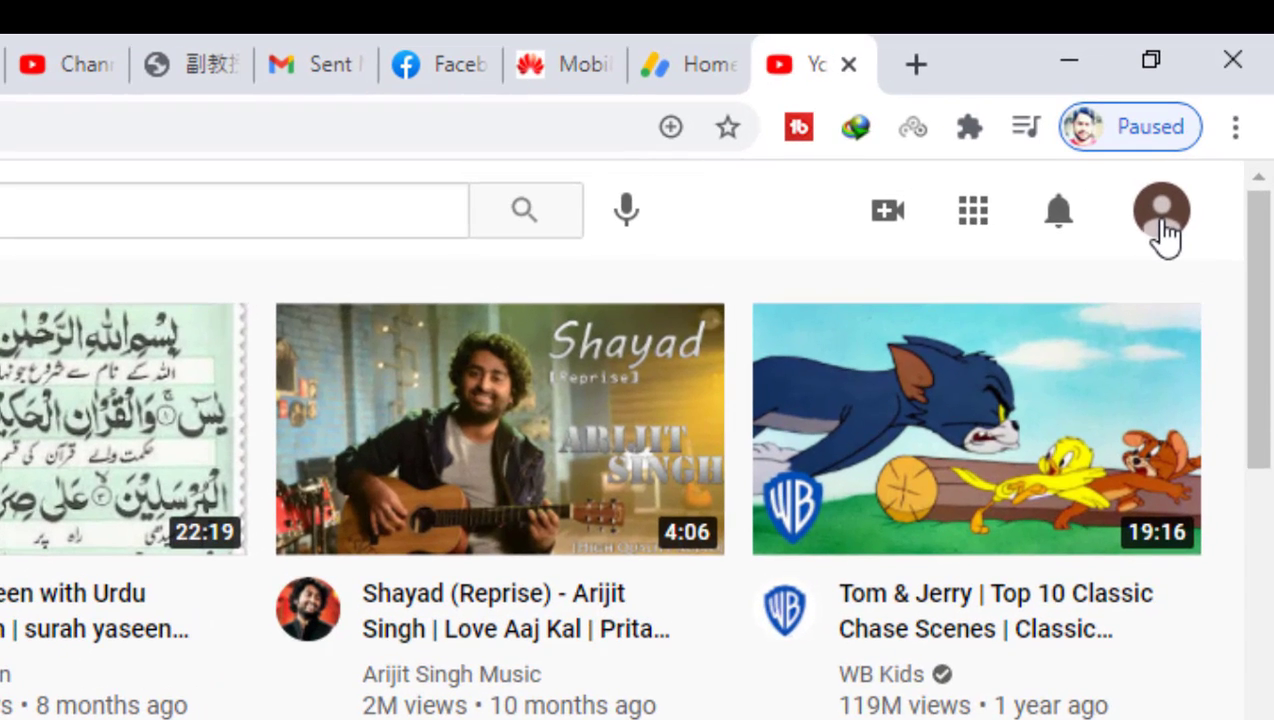
- From the avatar menu, choose Create a channel, Get Started, then Use a custom name
click(1202, 140)
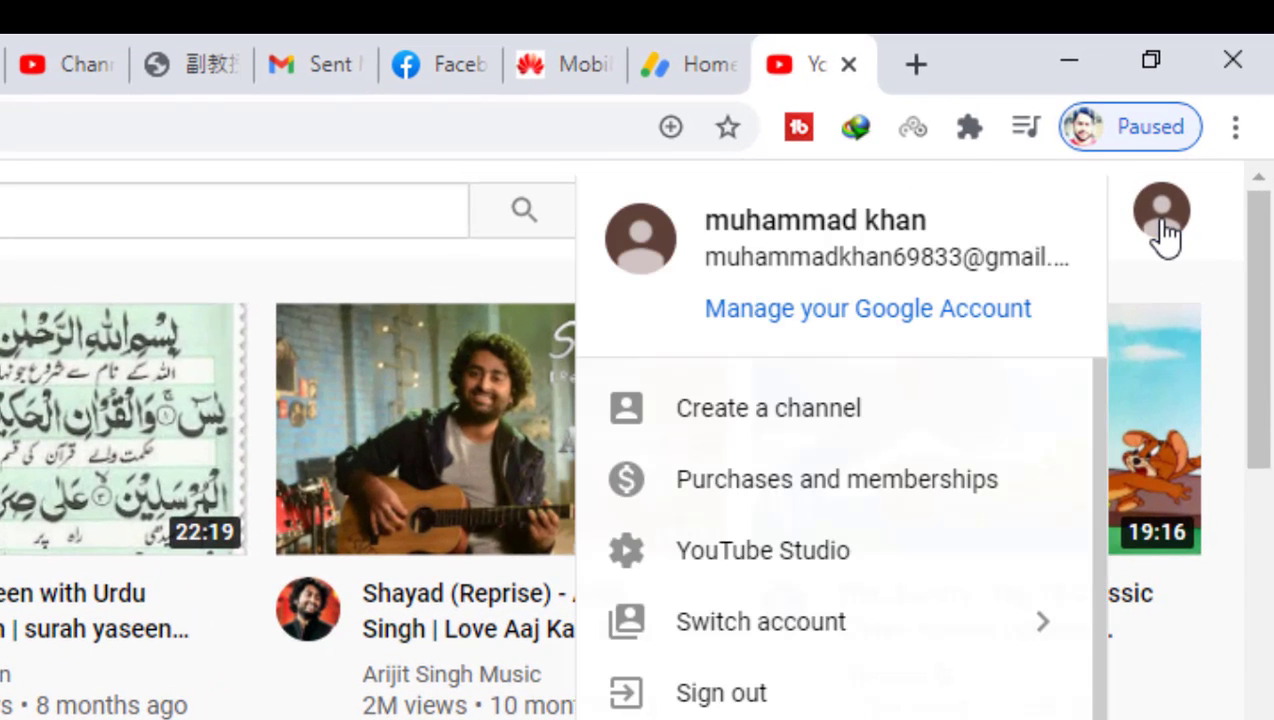
click(818, 425)
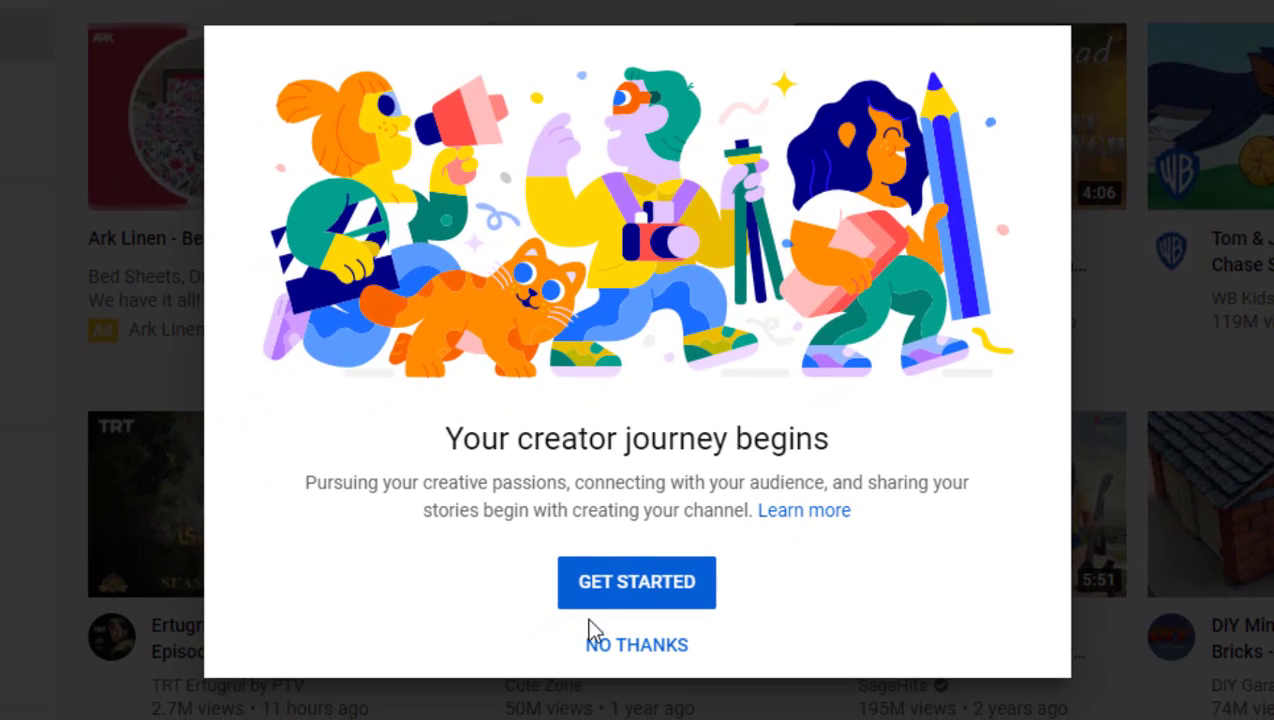
click(638, 584)
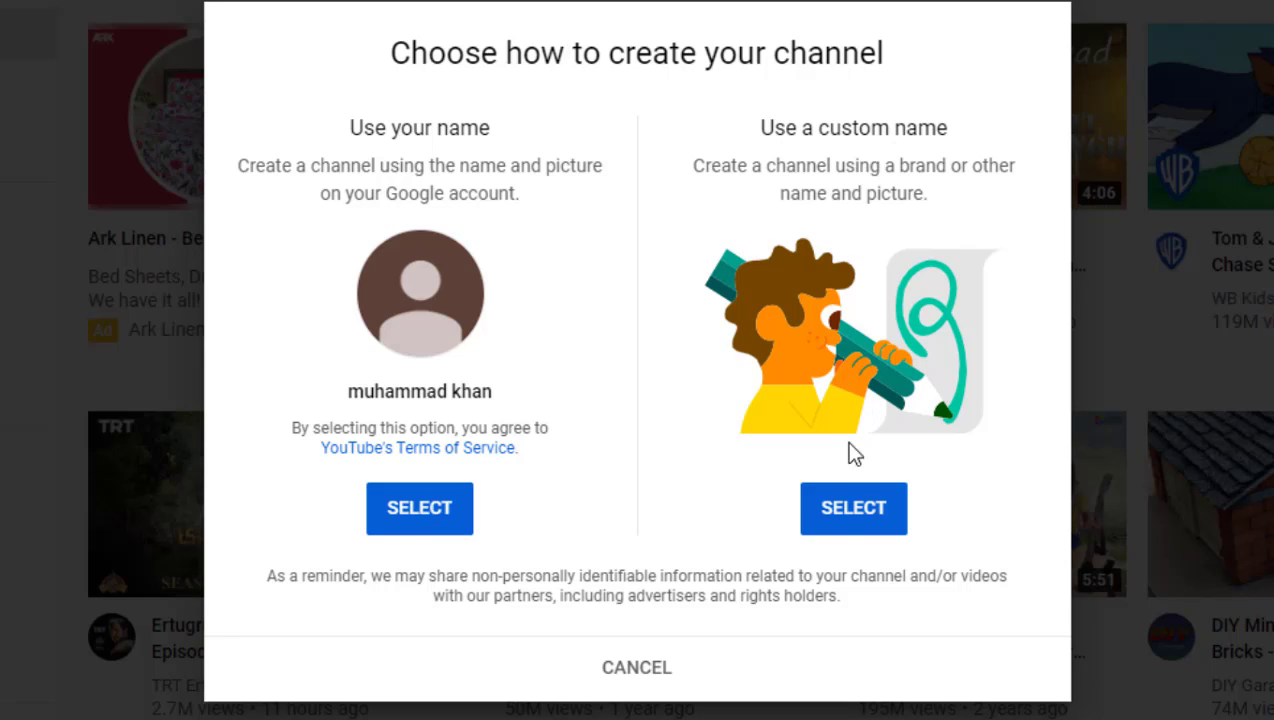
click(842, 524)
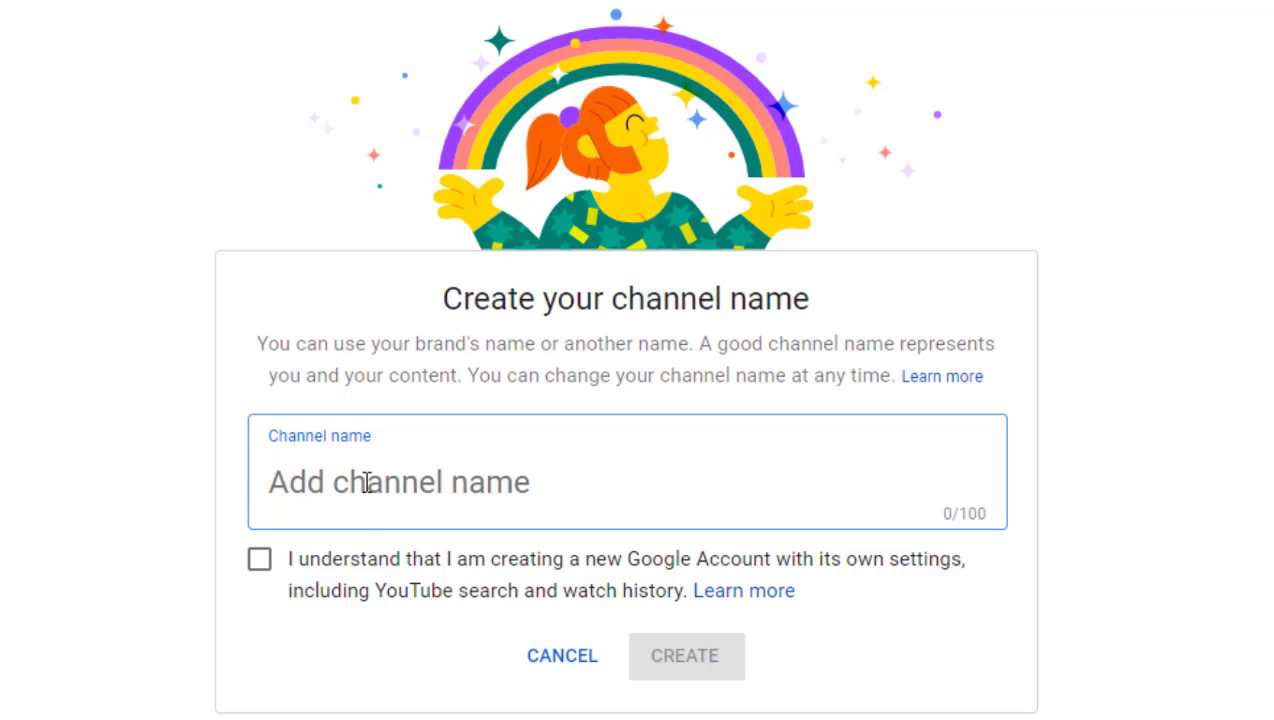
- Name the channel 'ocean knowledge', tick the I understand box, and create it
text(ocean )
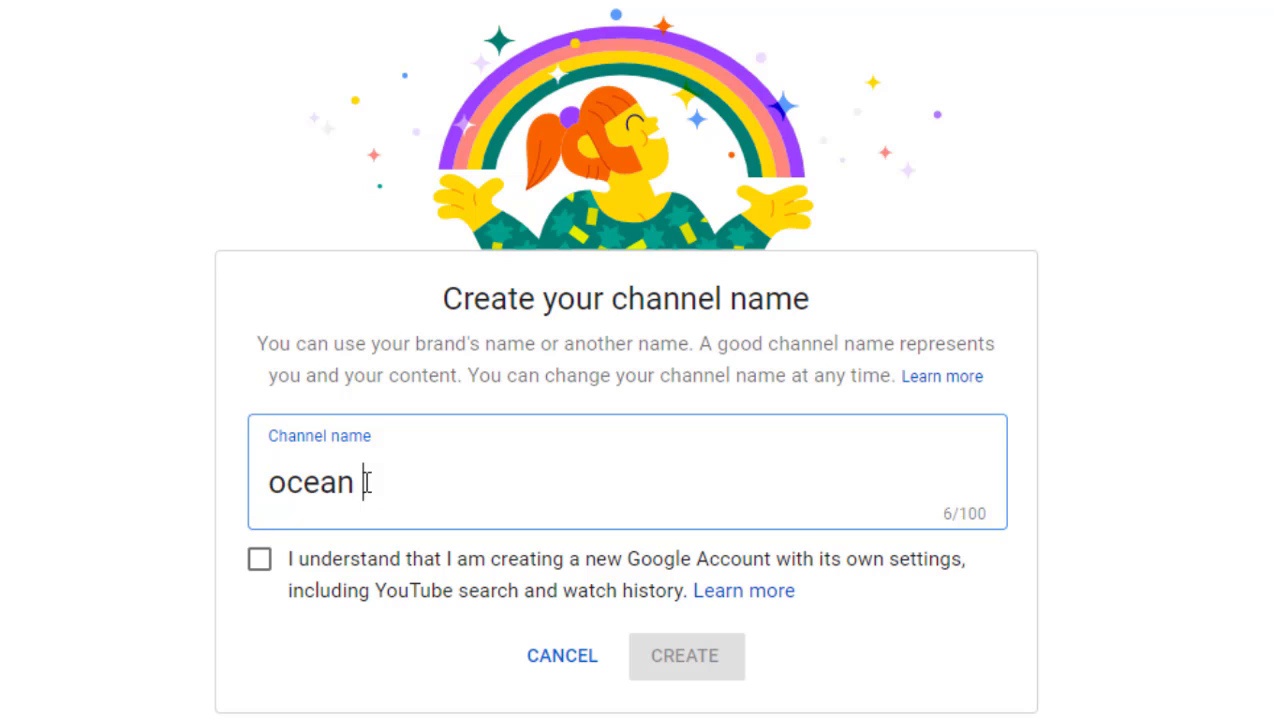
text(kno)
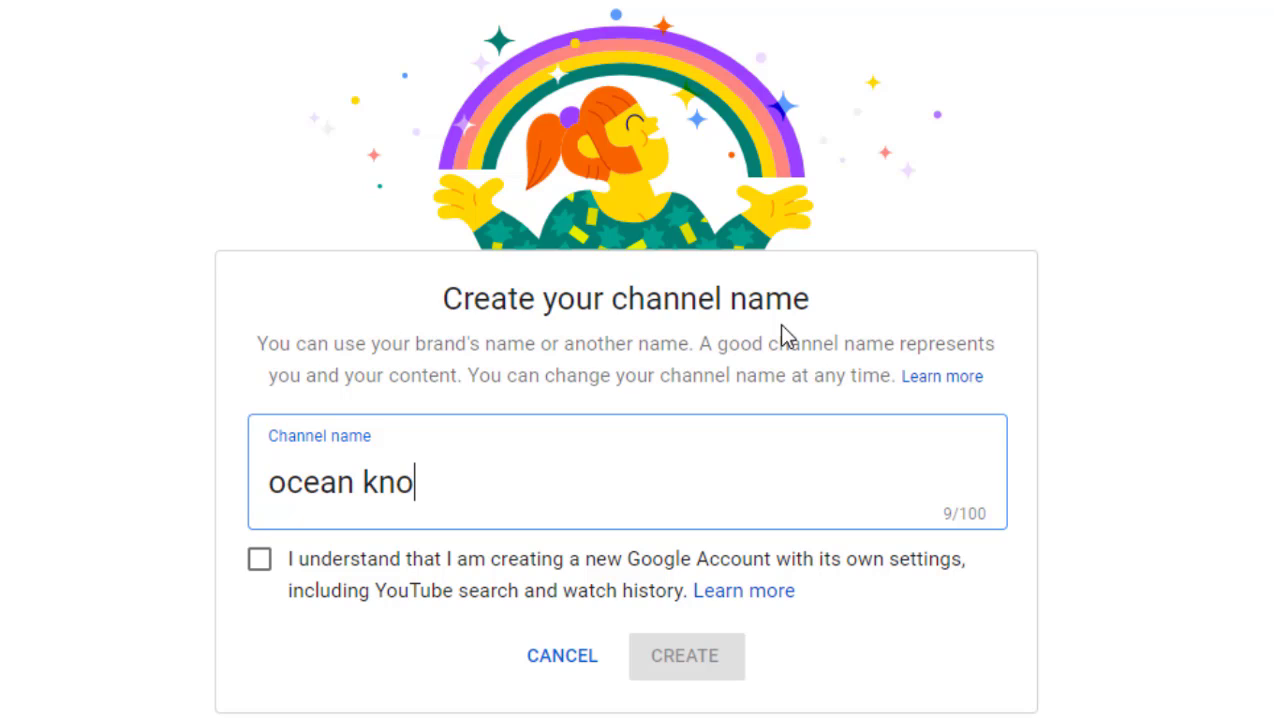
text(wle)
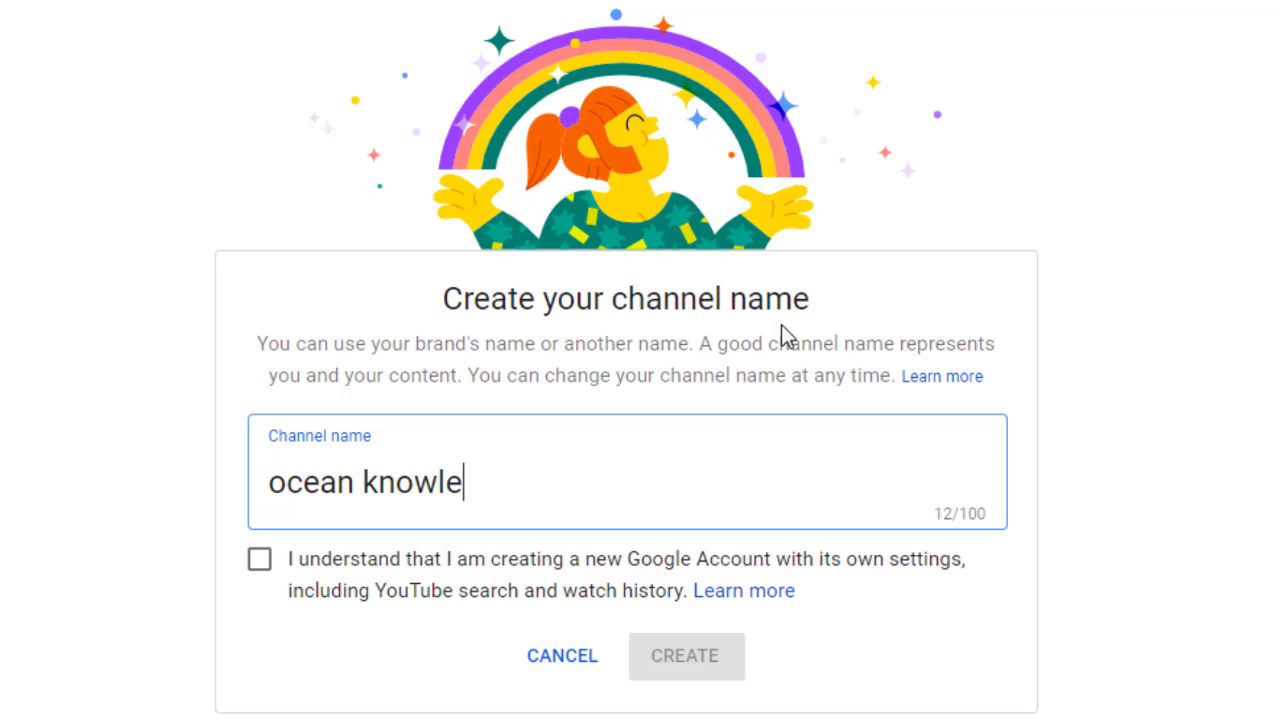
text(dge)
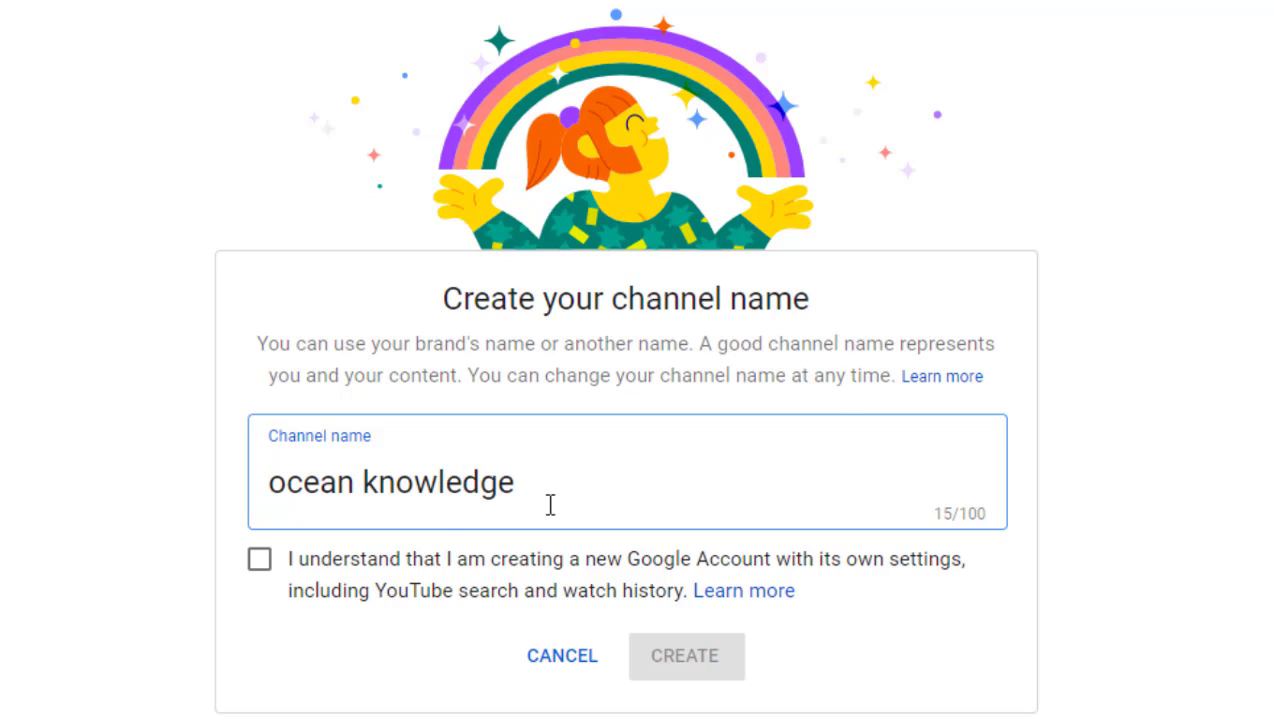
click(381, 568)
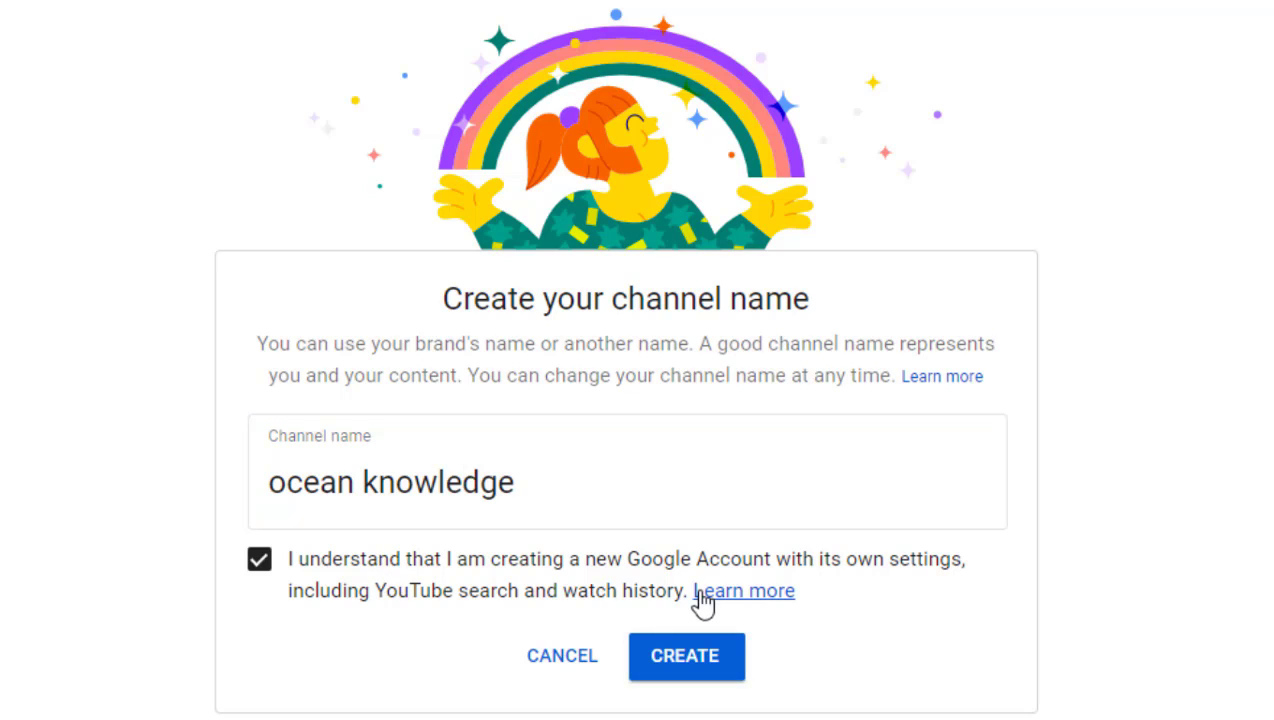
scroll(626, 360, down, 1)
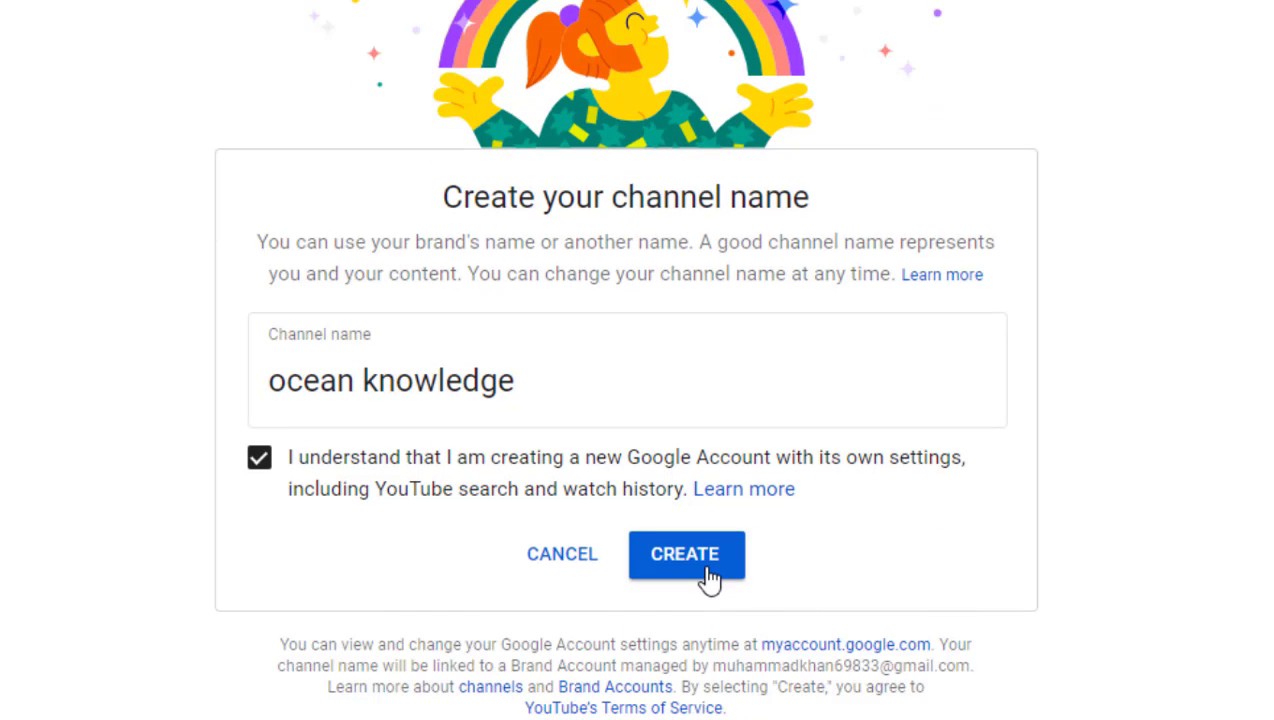
click(712, 577)
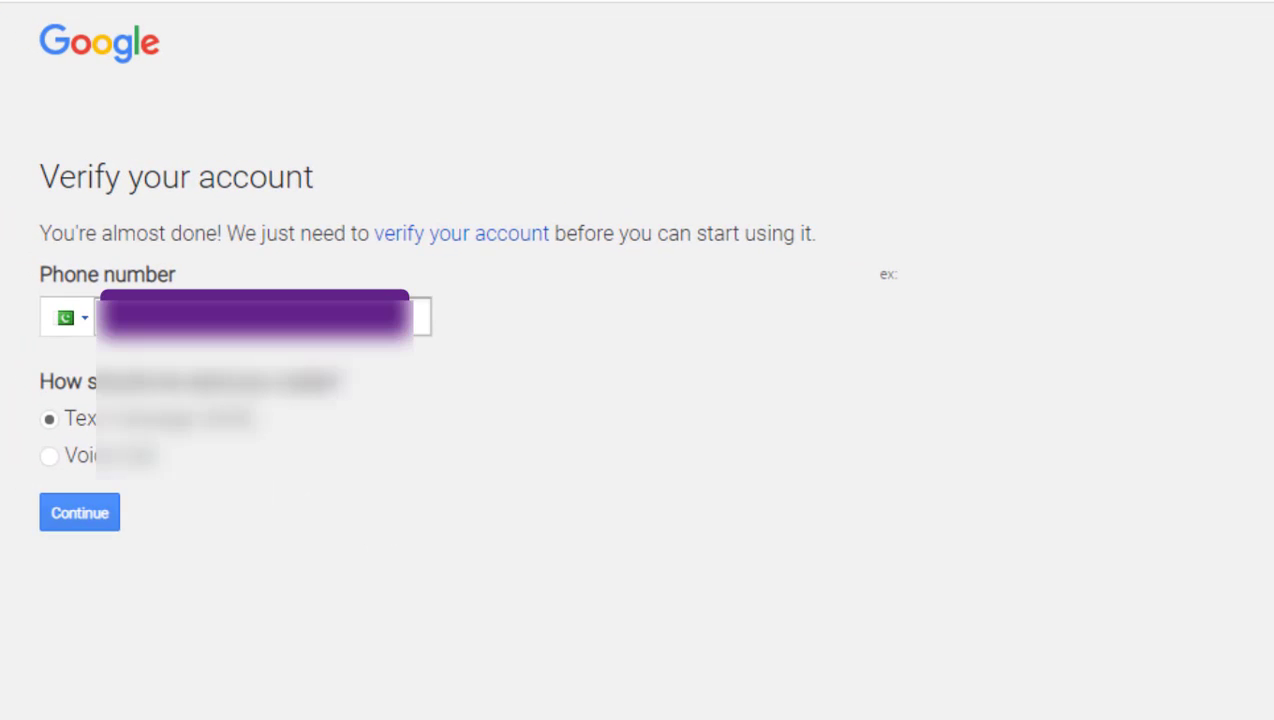
- Fill in the verification phone number from the saved suggestions
click(260, 317)
key(Down)
key(Up)
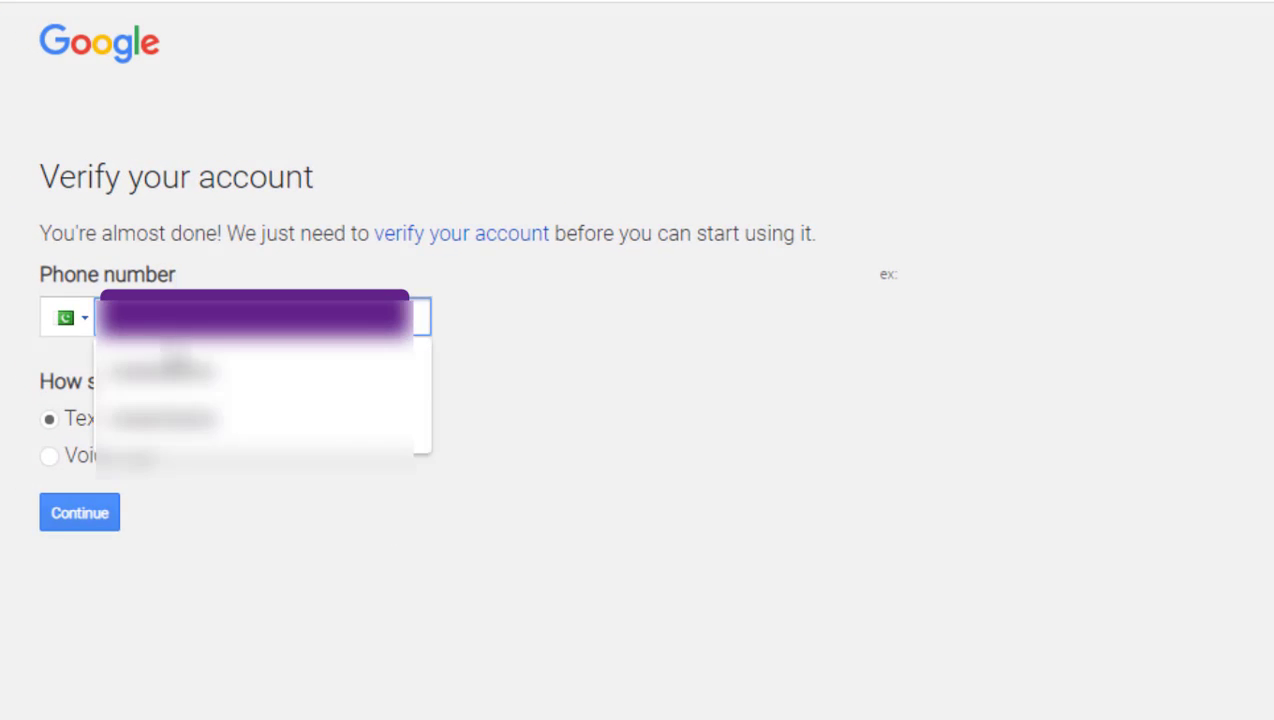
key(Down)
key(Return)
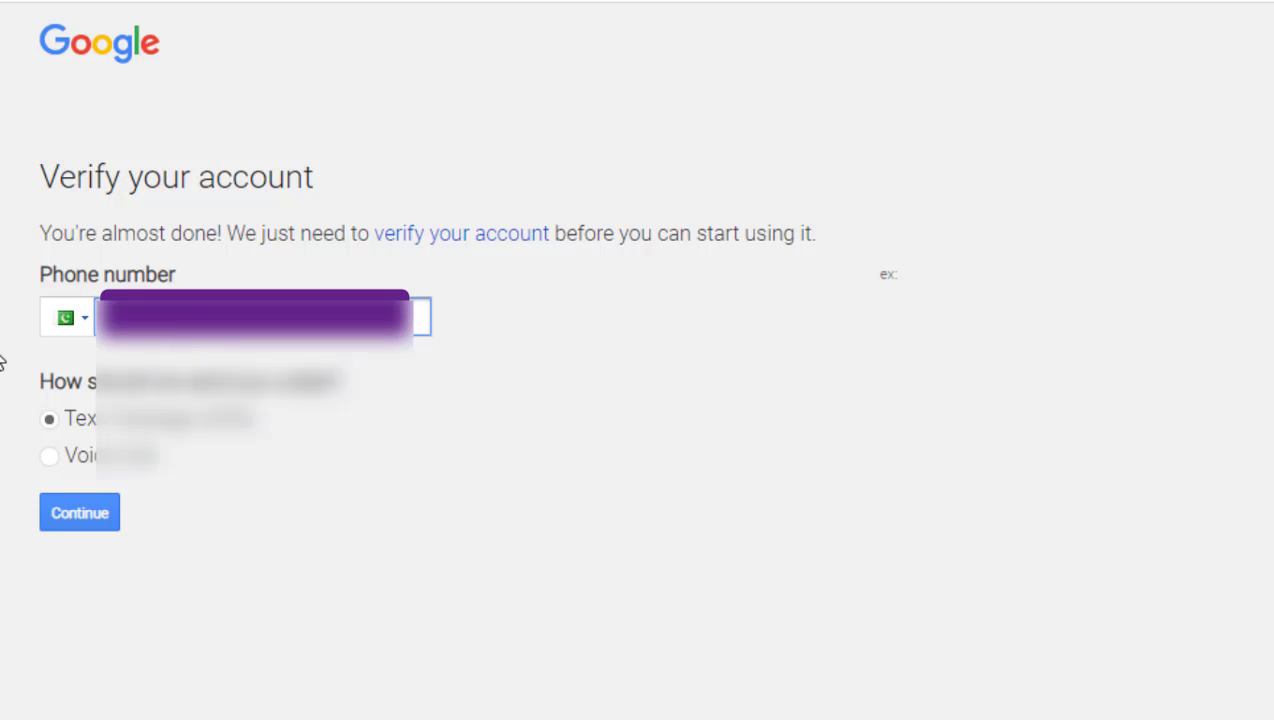
key(Down)
key(Escape)
- Request the SMS code, correct the phone number, and submit the verification code
click(57, 511)
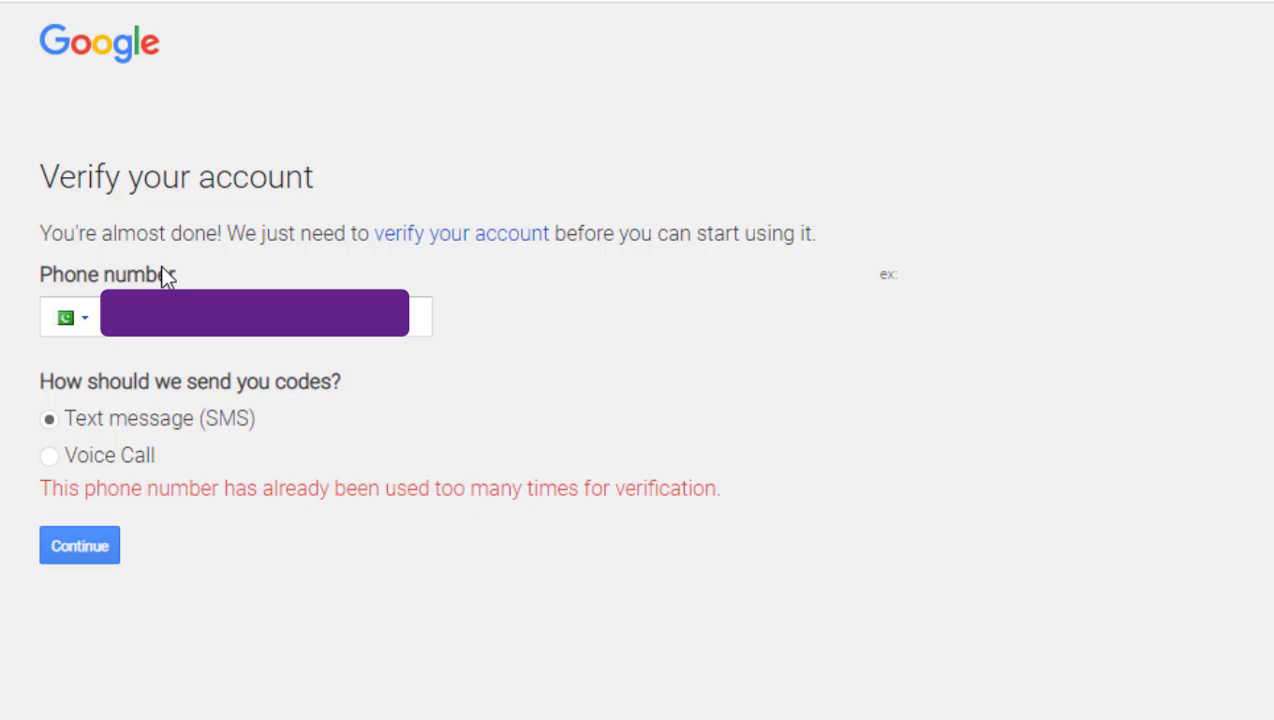
click(98, 318)
click(105, 322)
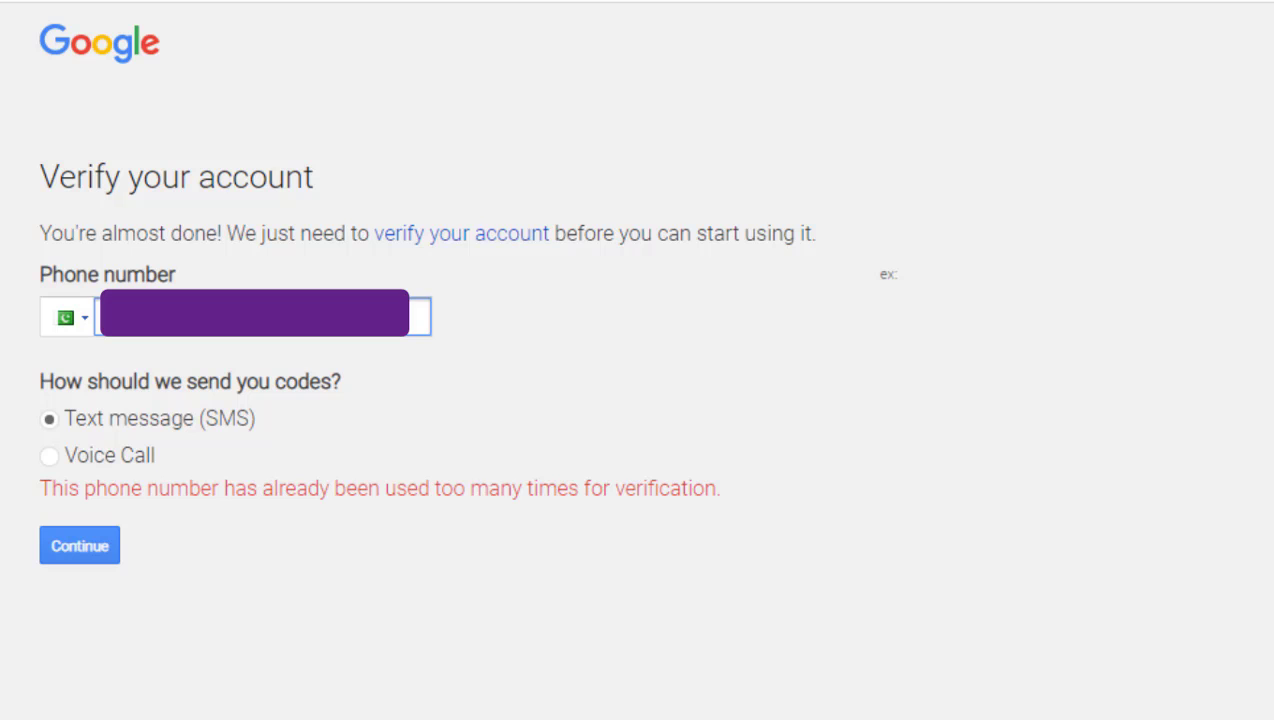
click(828, 612)
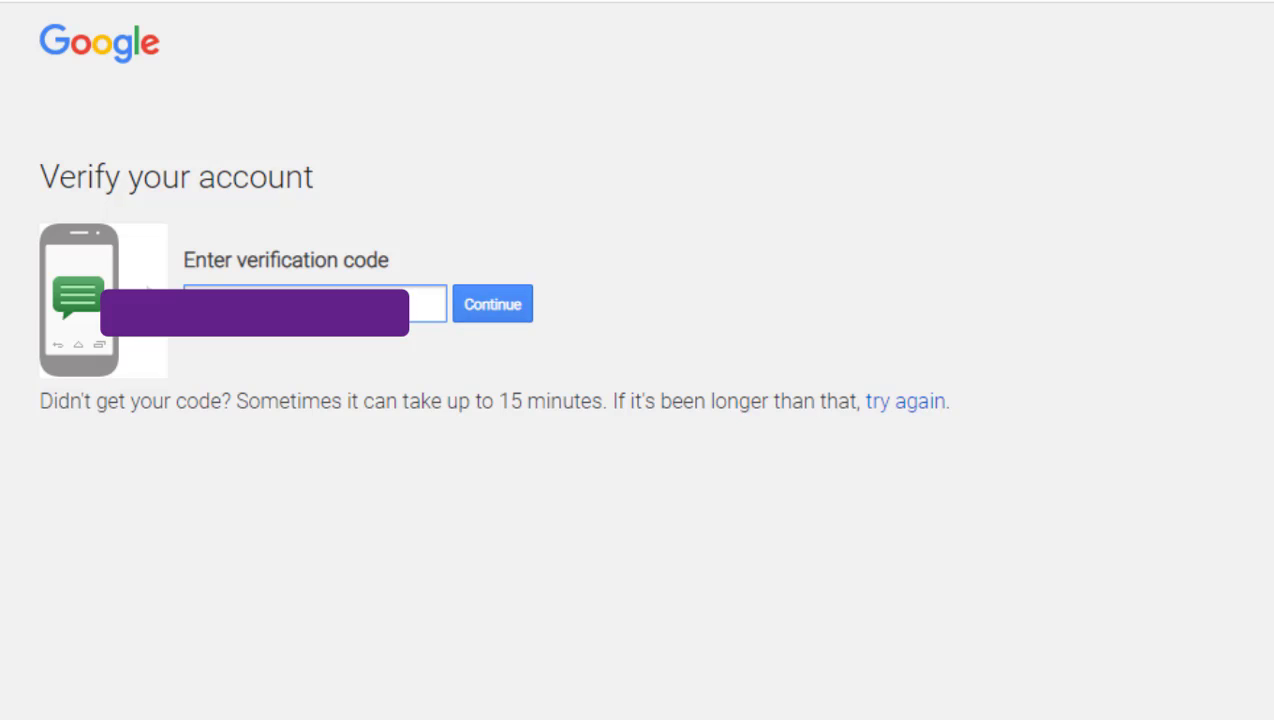
click(469, 312)
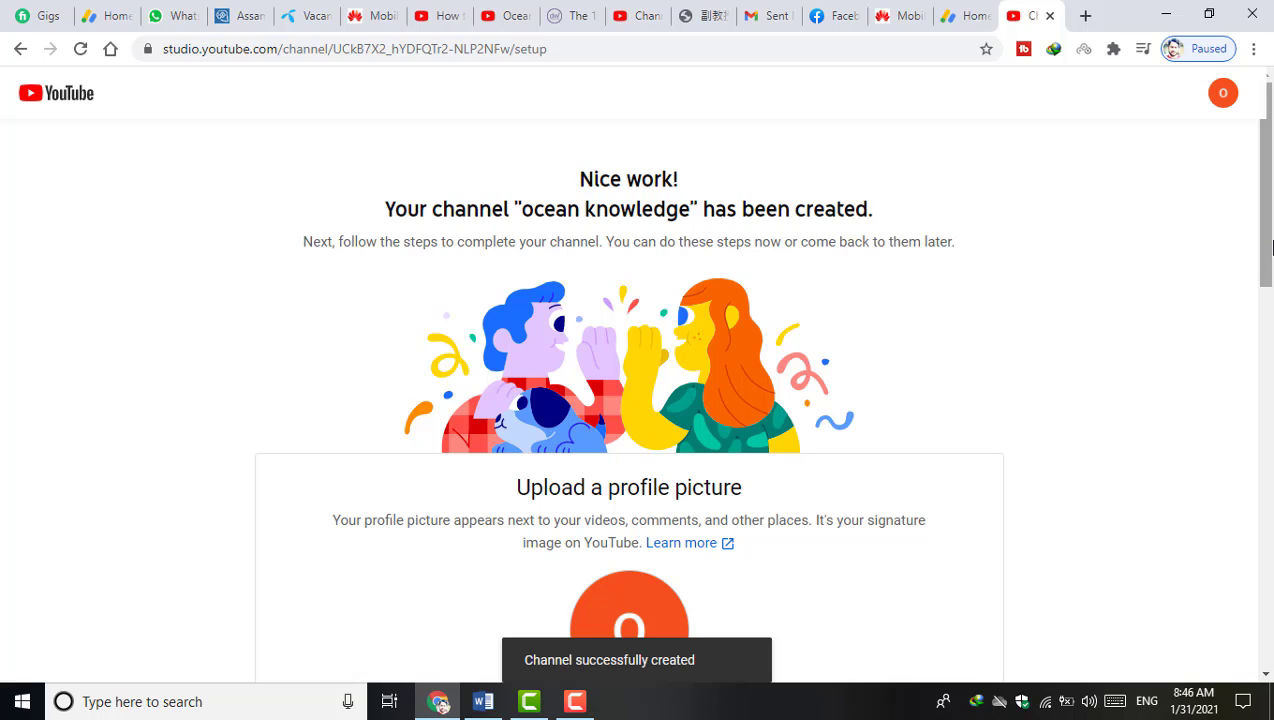
- Upload a portrait photo from the computer as the ocean knowledge channel picture
drag(1270, 246, 1270, 352)
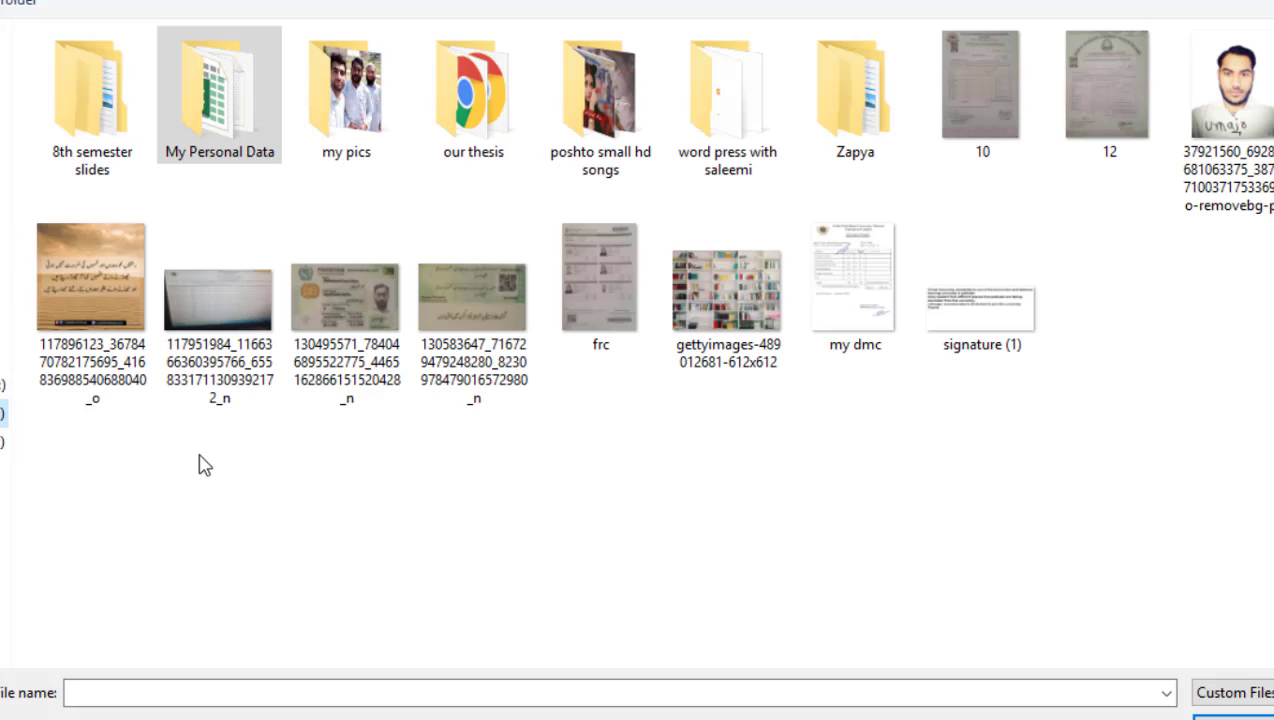
click(1240, 132)
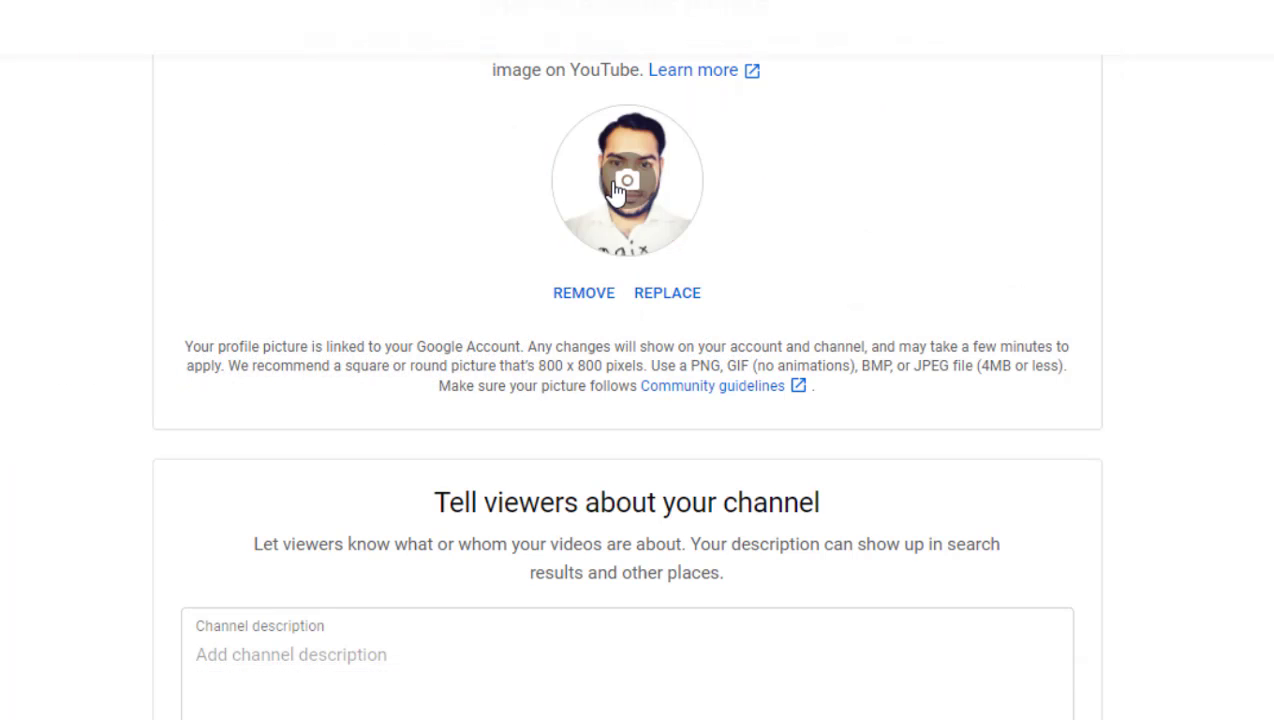
scroll(1237, 485, down, 4)
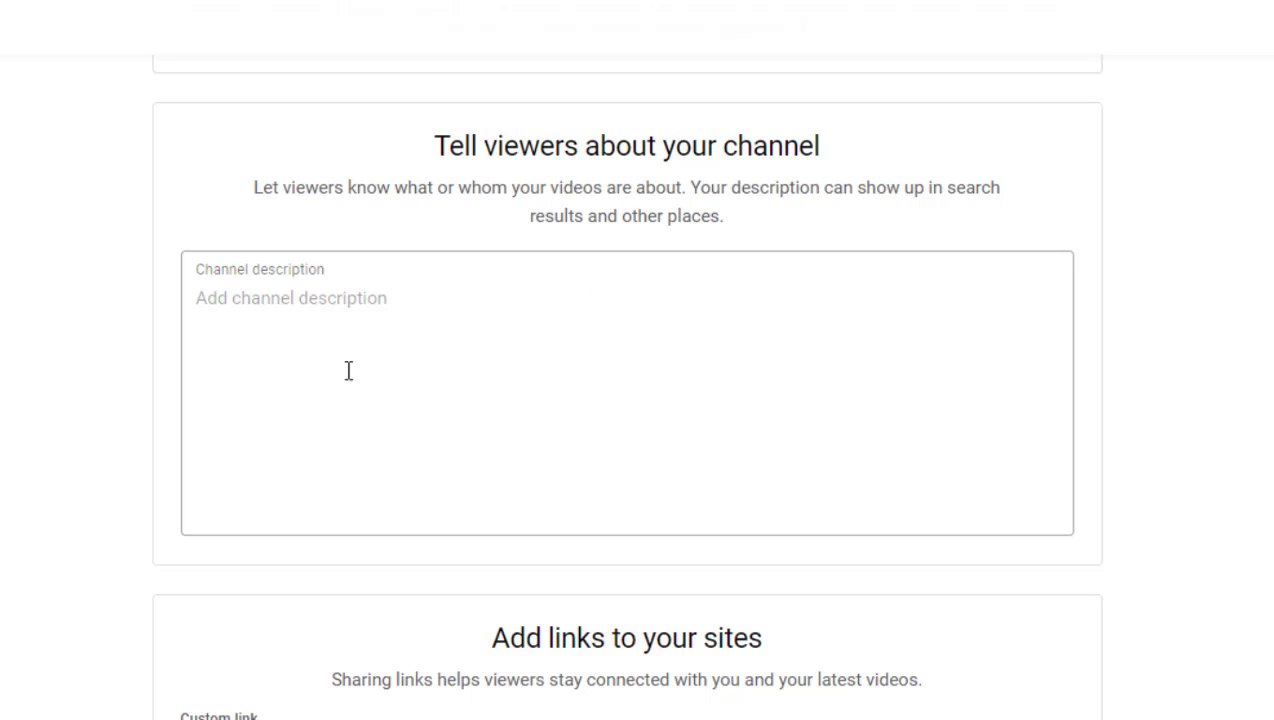
click(341, 312)
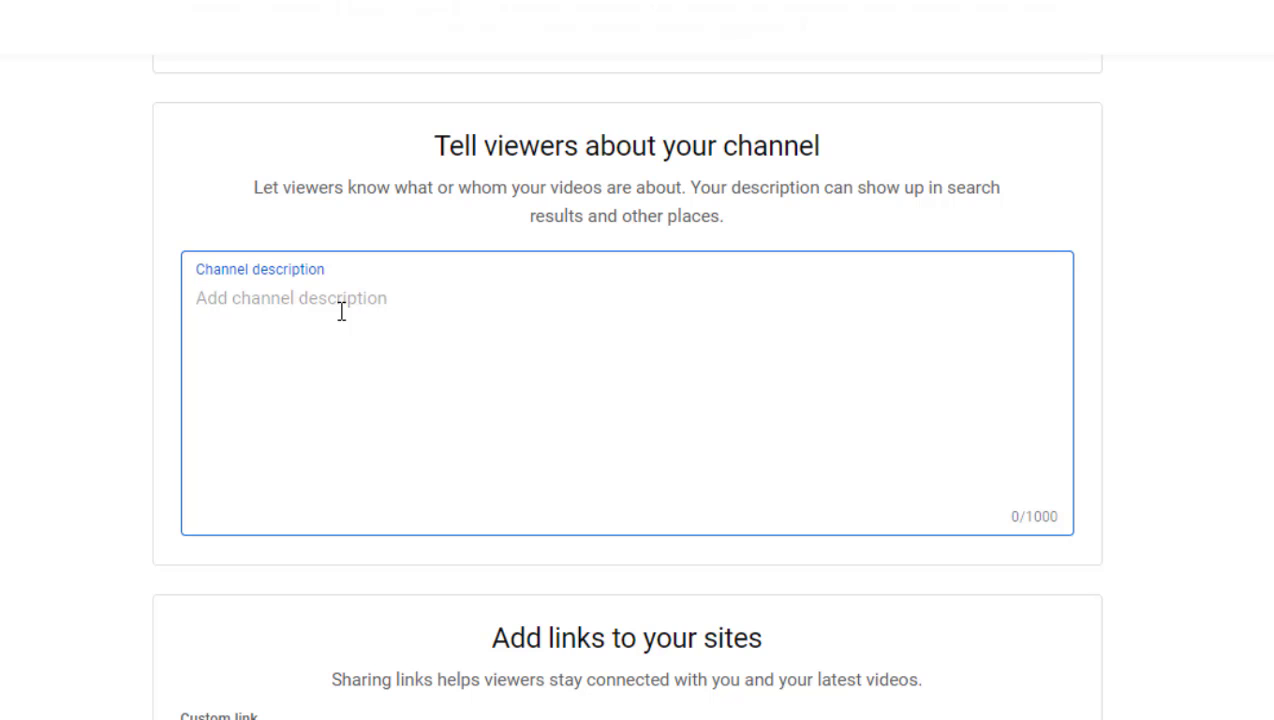
text(tips)
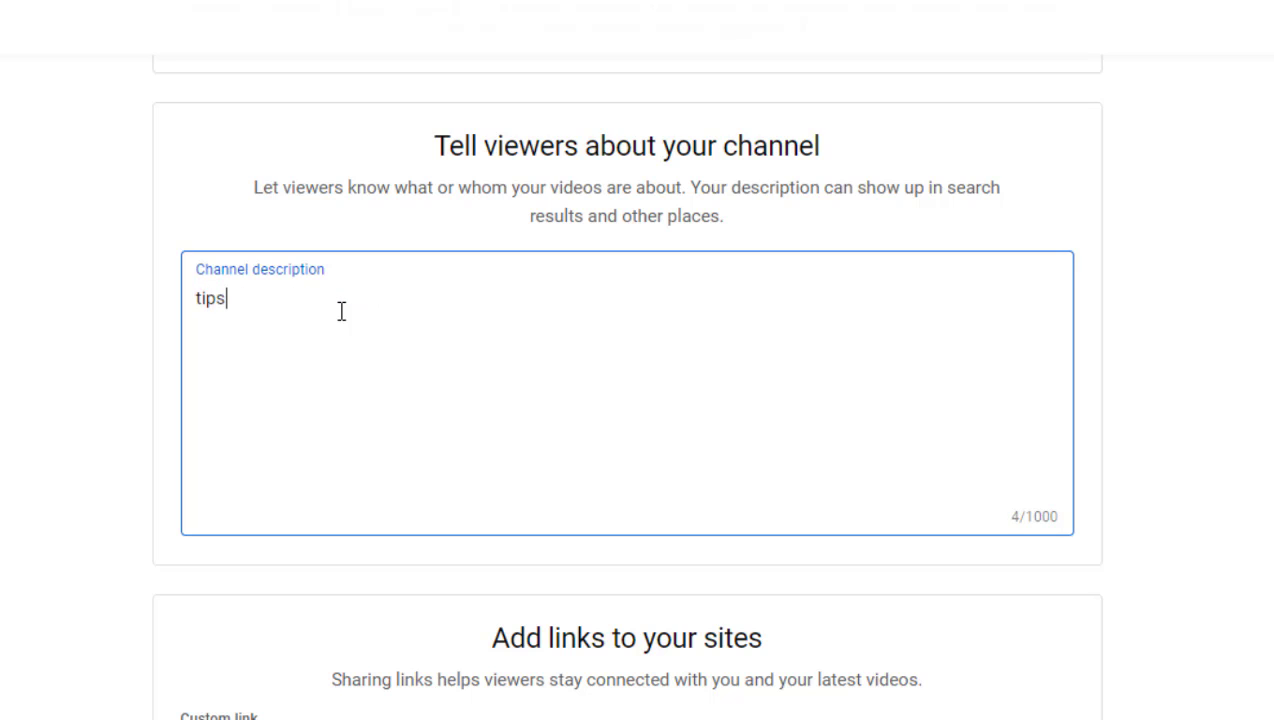
key(BackSpace)
key(BackSpace)
key(BackSpace)
key(BackSpace)
key(BackSpace)
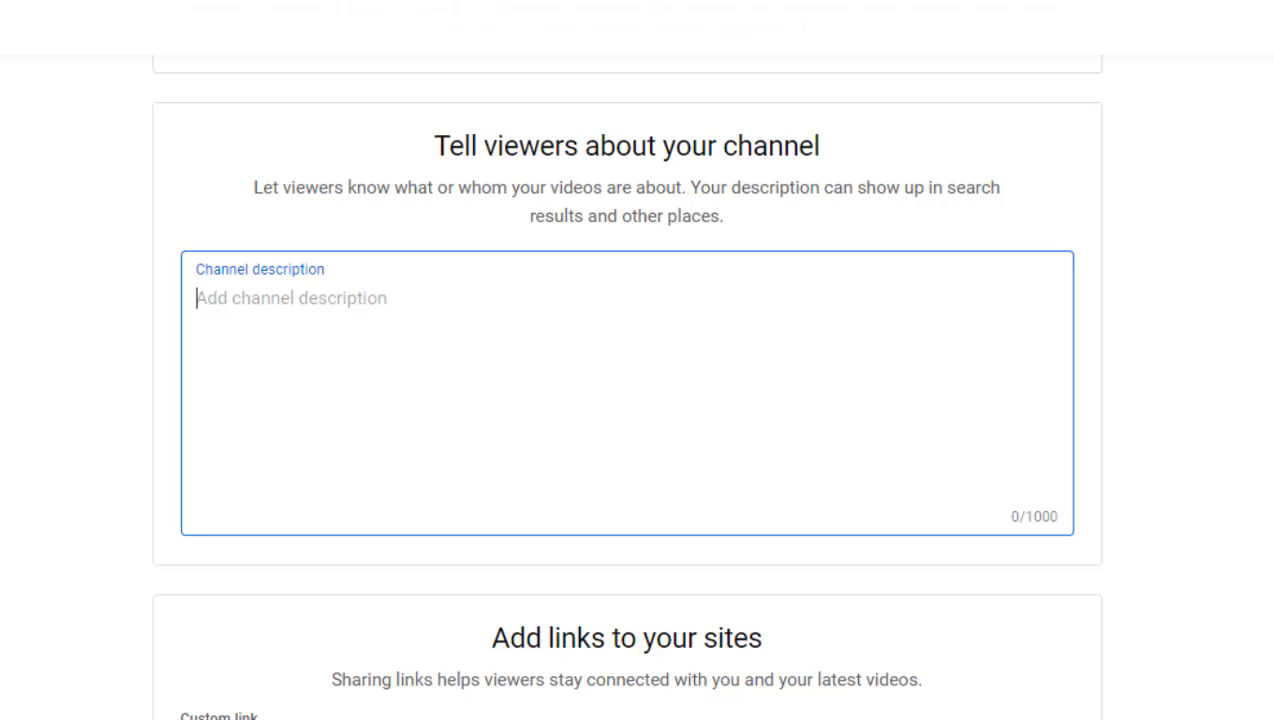
scroll(626, 387, down, 1)
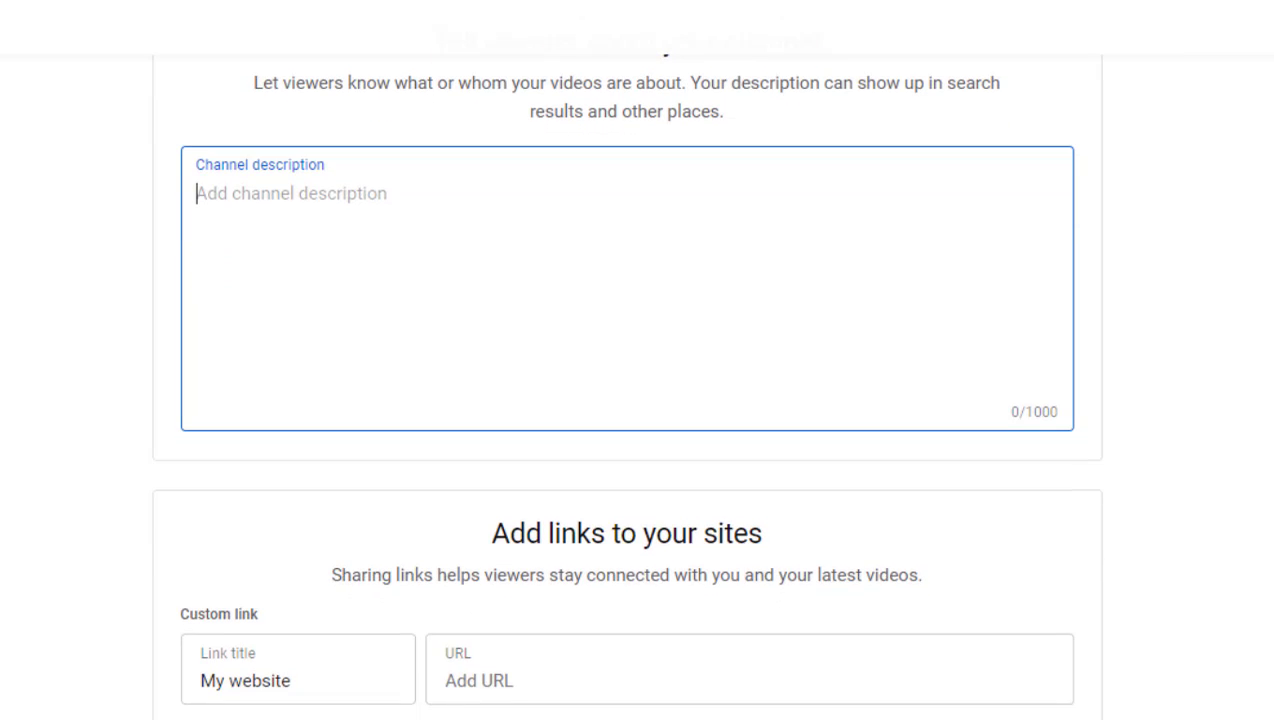
scroll(626, 384, down, 3)
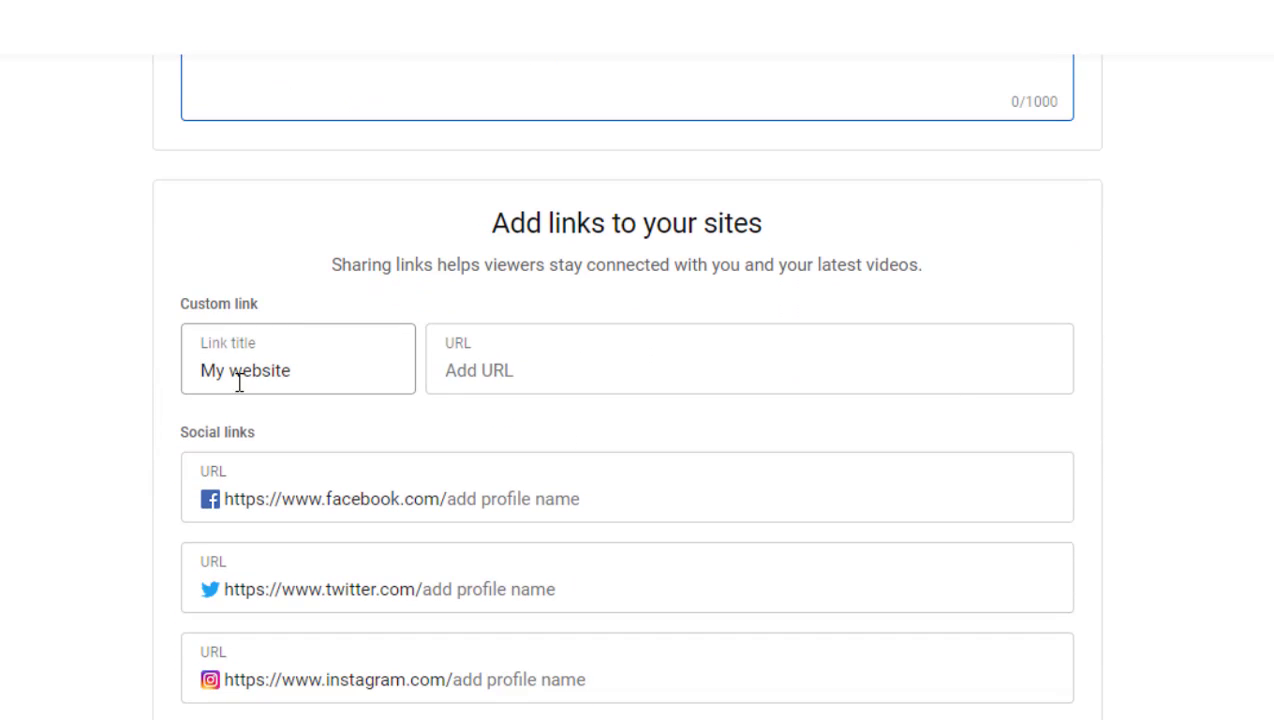
click(521, 368)
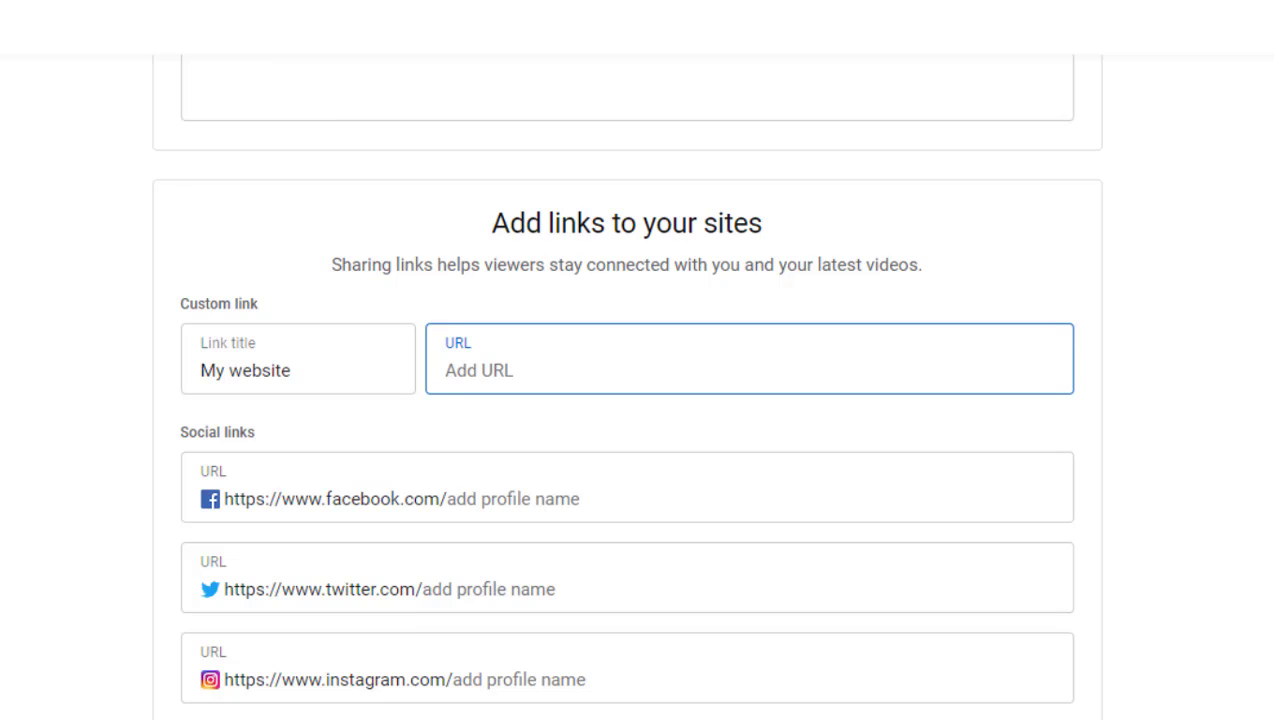
scroll(549, 418, down, 2)
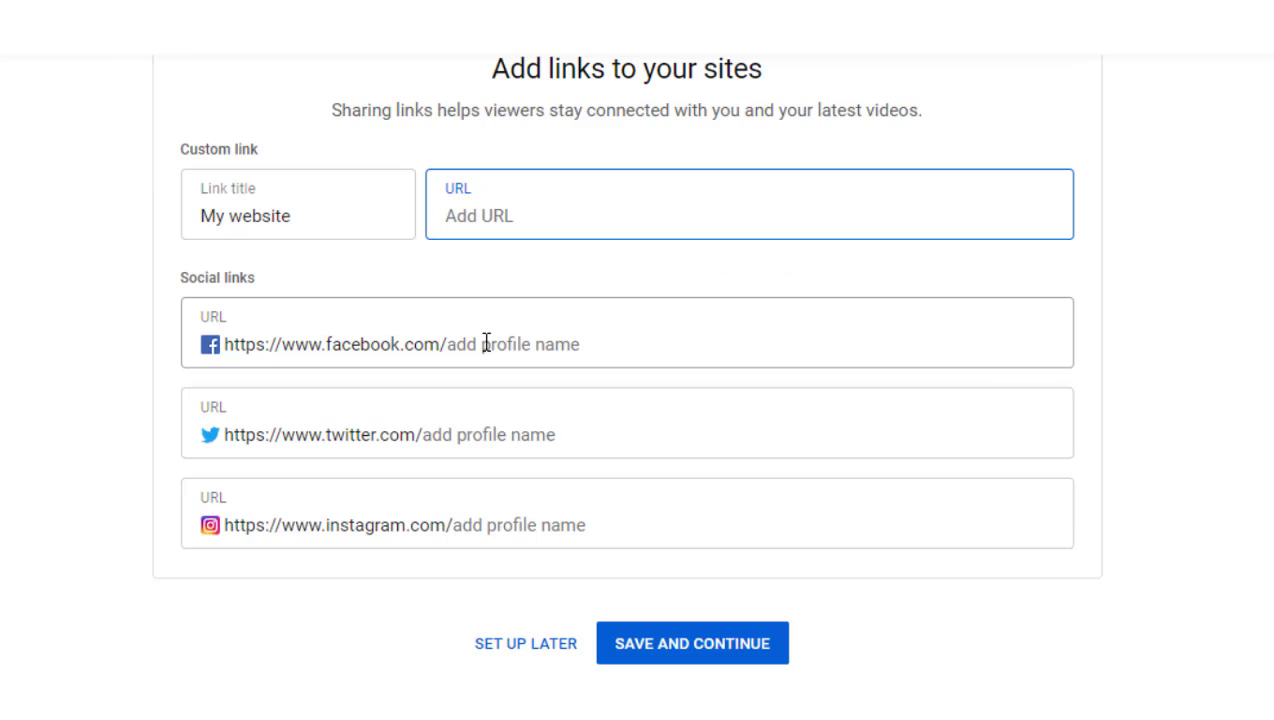
click(534, 355)
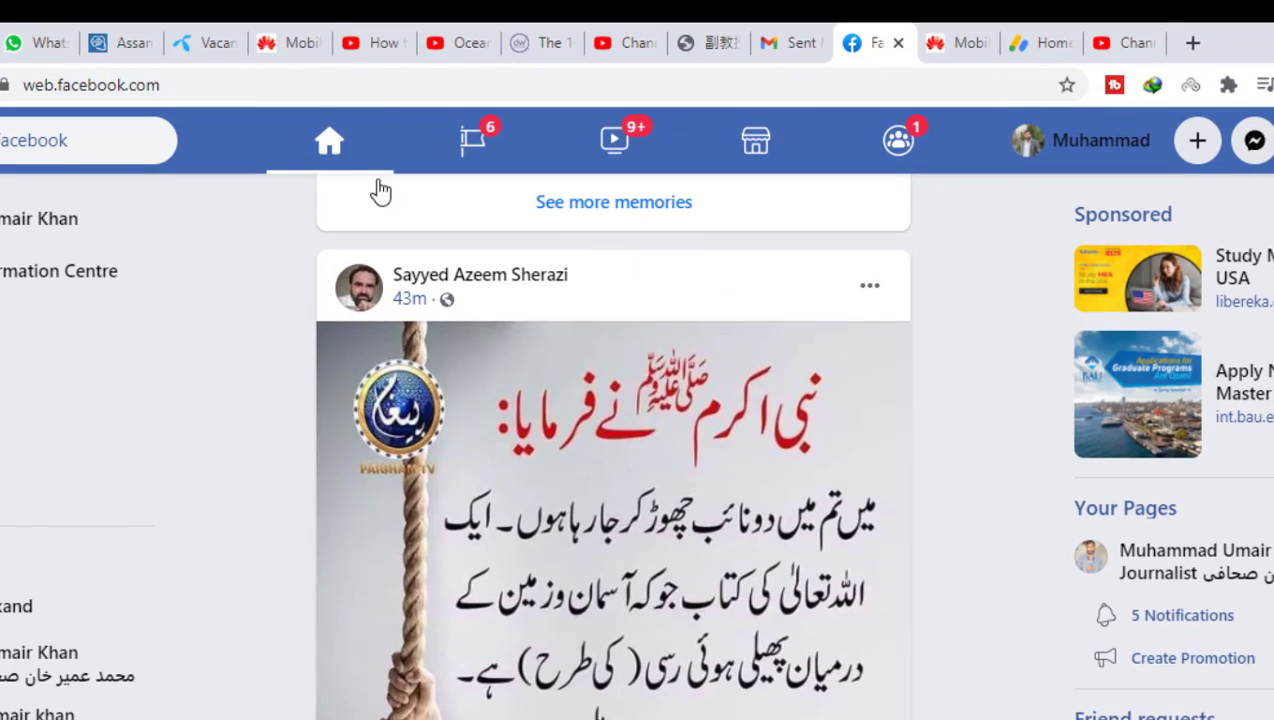
- Copy the Facebook profile username from the profile page's web address and return to YouTube Studio
click(1085, 140)
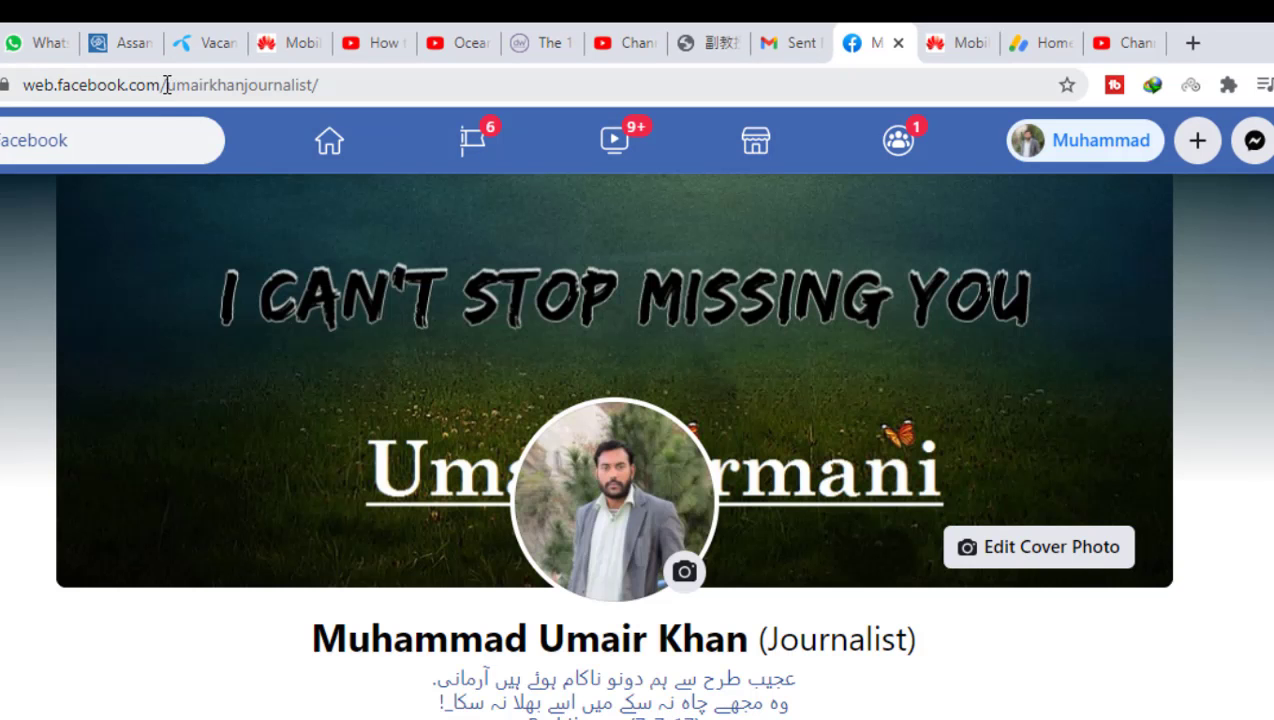
drag(166, 85, 333, 88)
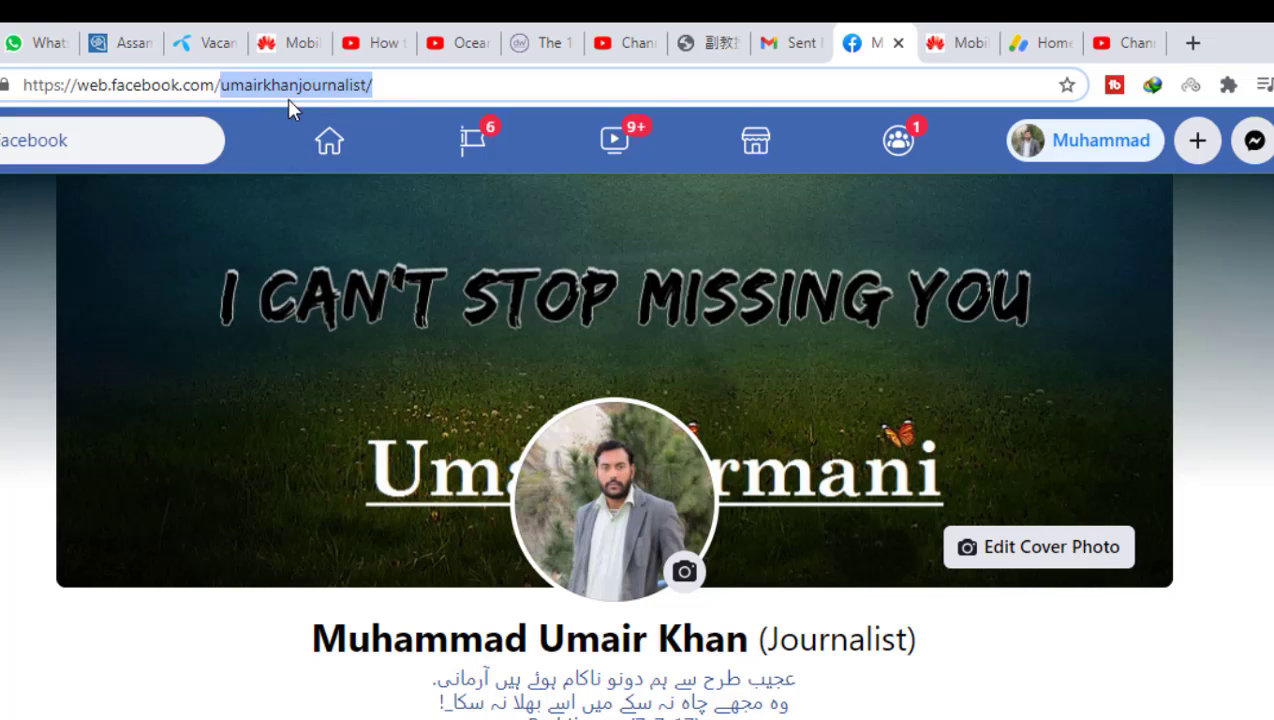
right_click(264, 84)
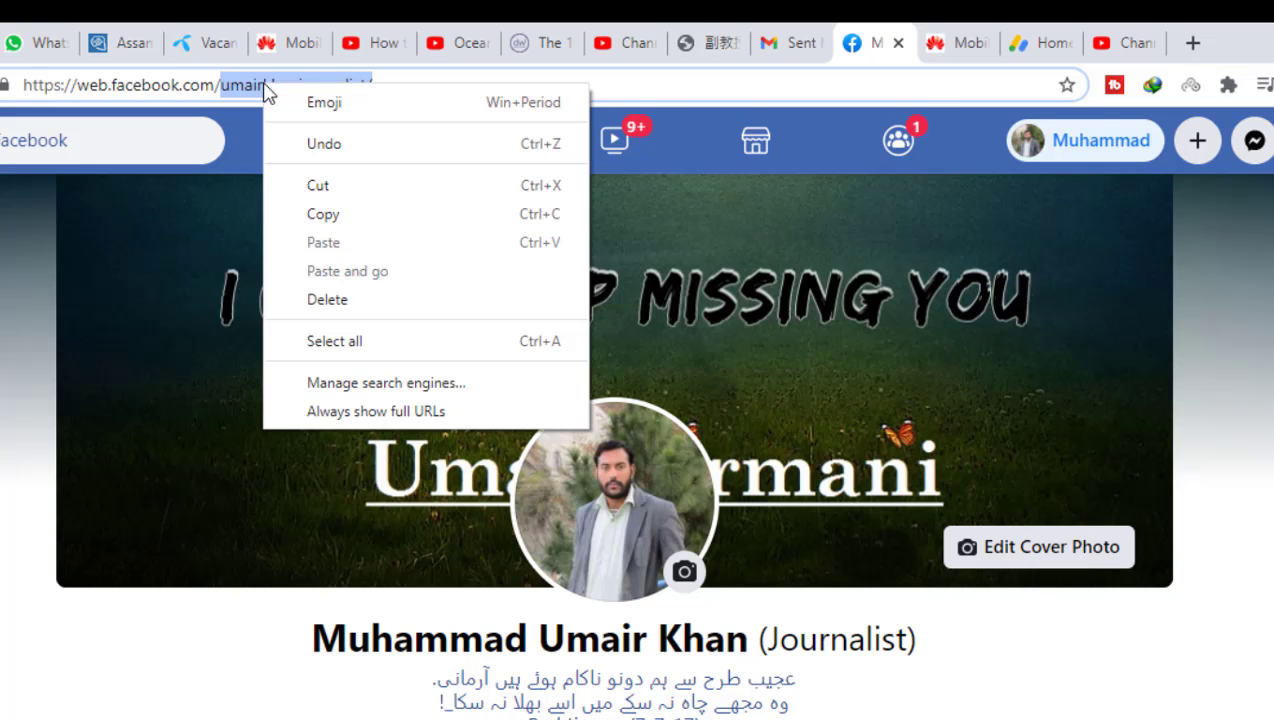
click(327, 215)
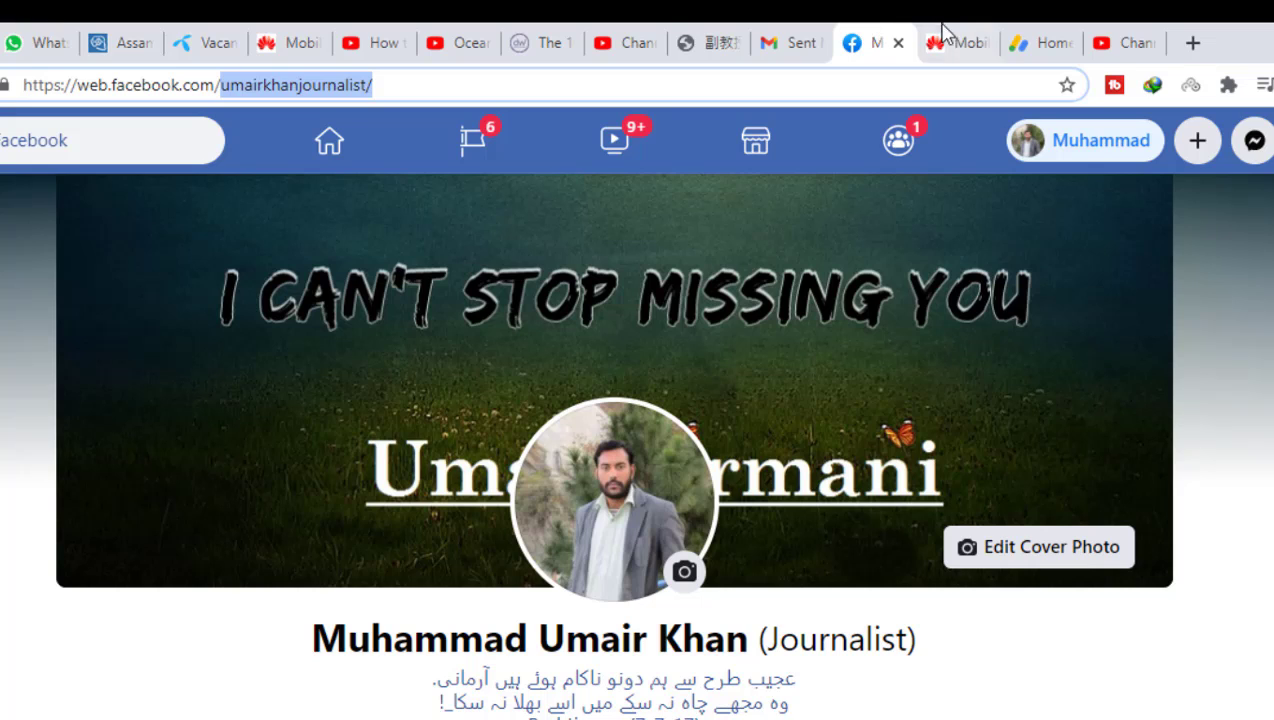
click(1131, 40)
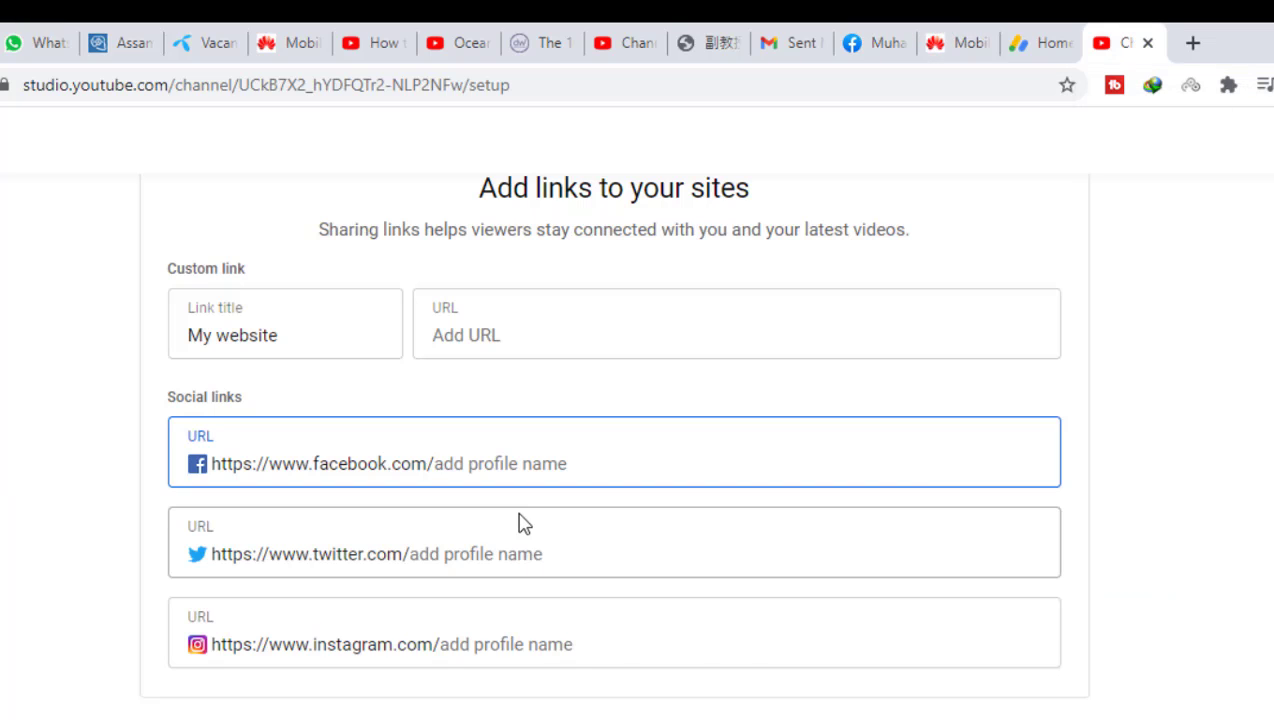
- Paste the Facebook username into the Facebook link field, drop the trailing slash, and save
right_click(495, 455)
click(541, 635)
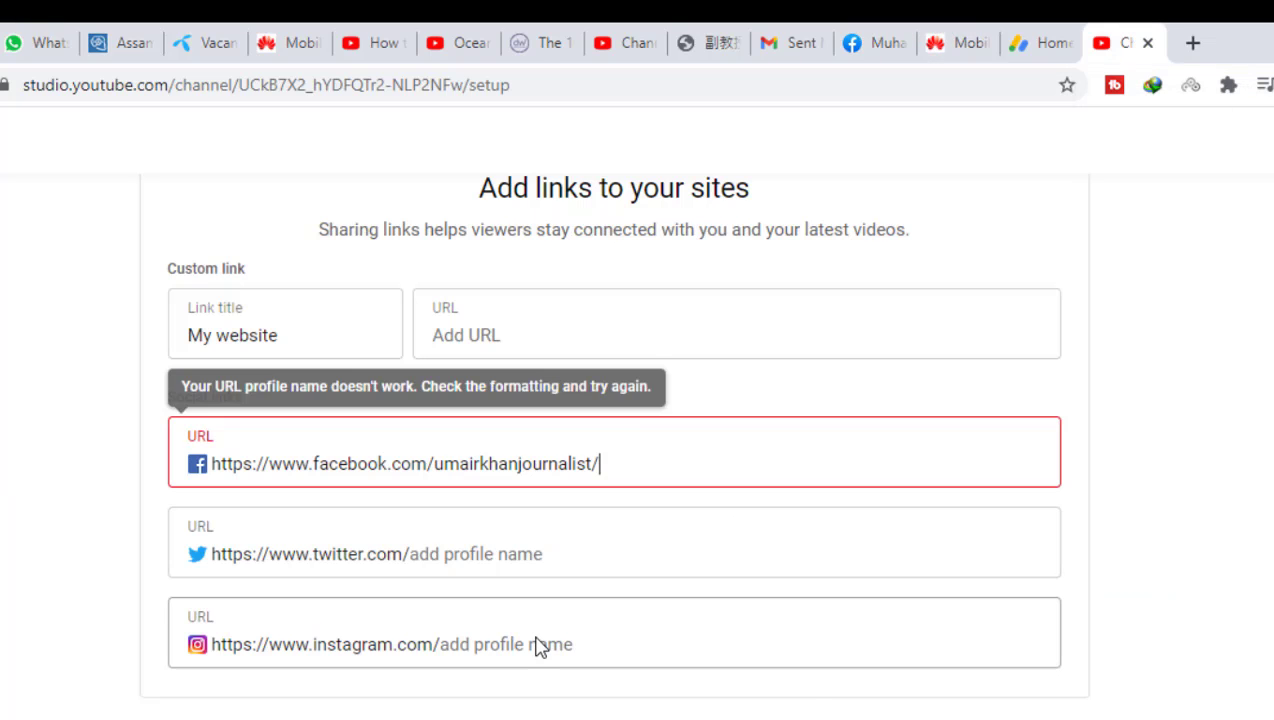
key(BackSpace)
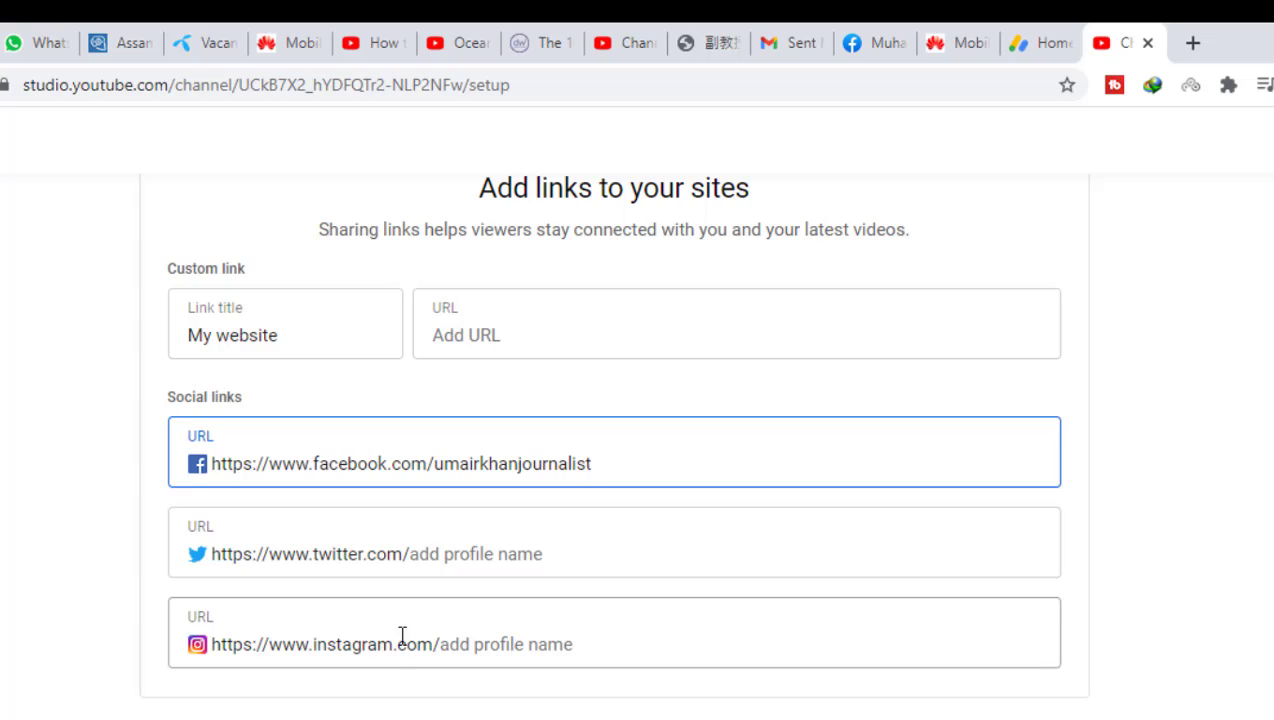
click(1000, 716)
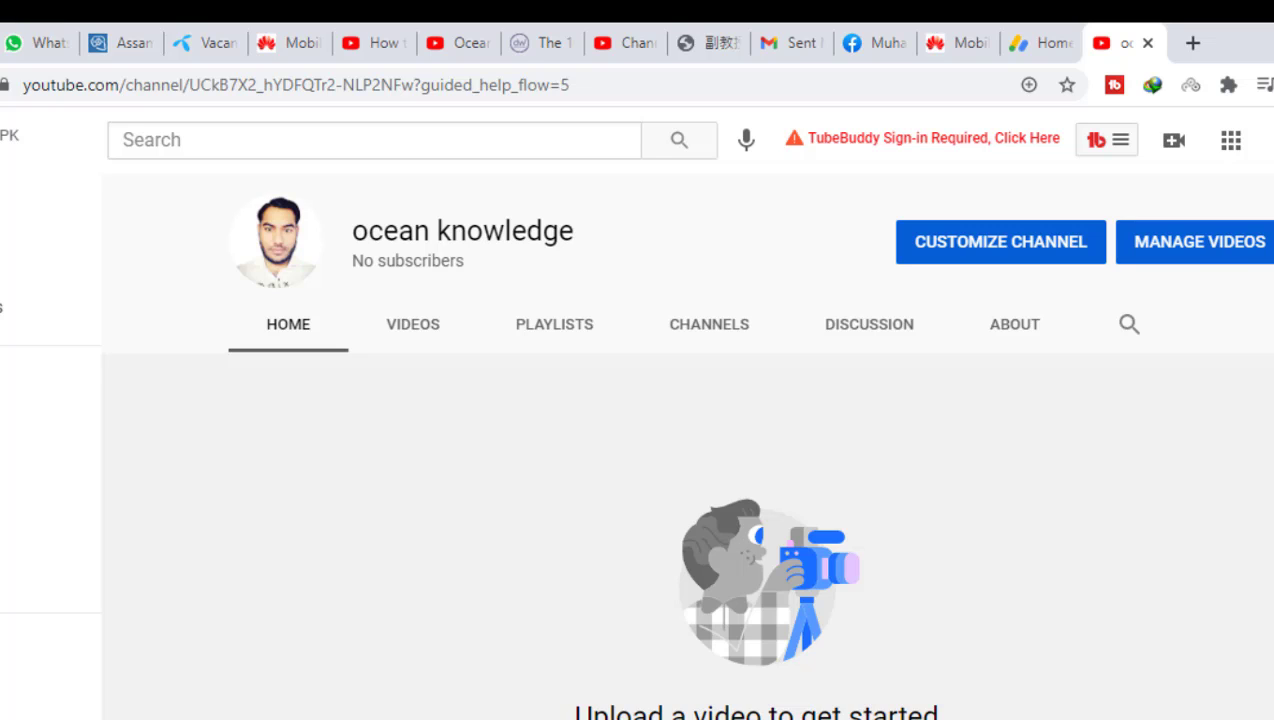
key(alt+Tab)
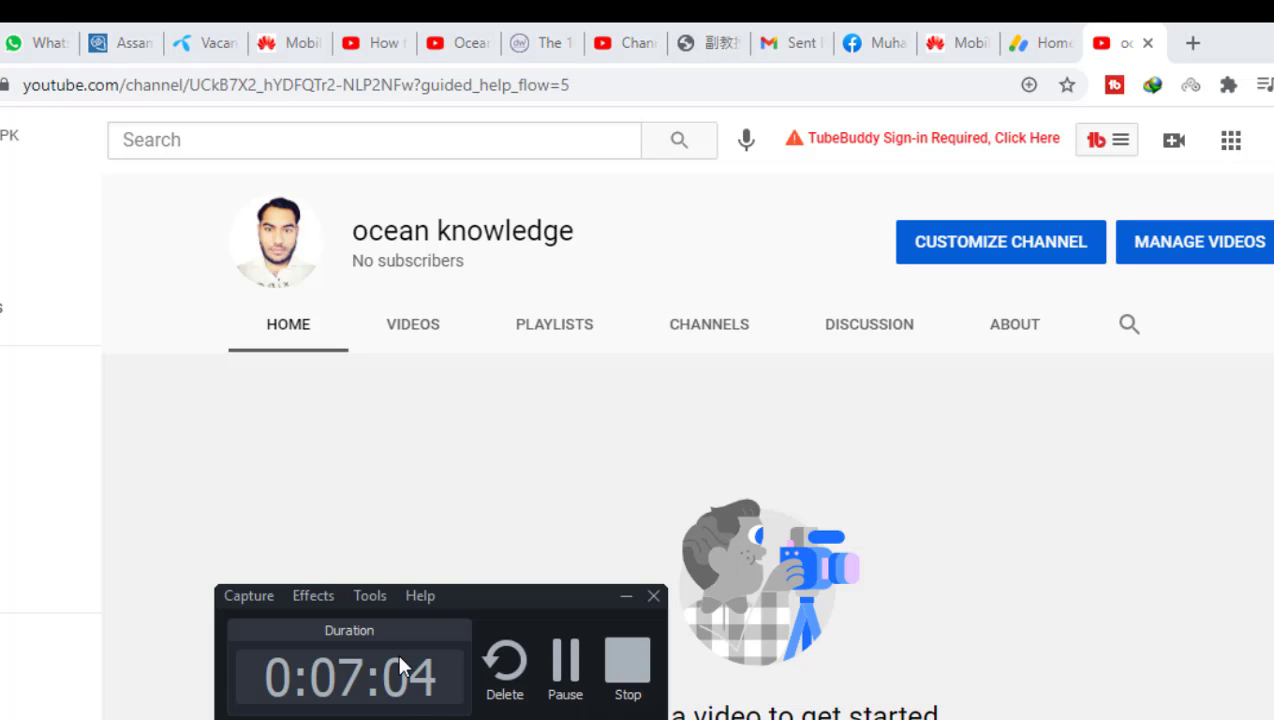